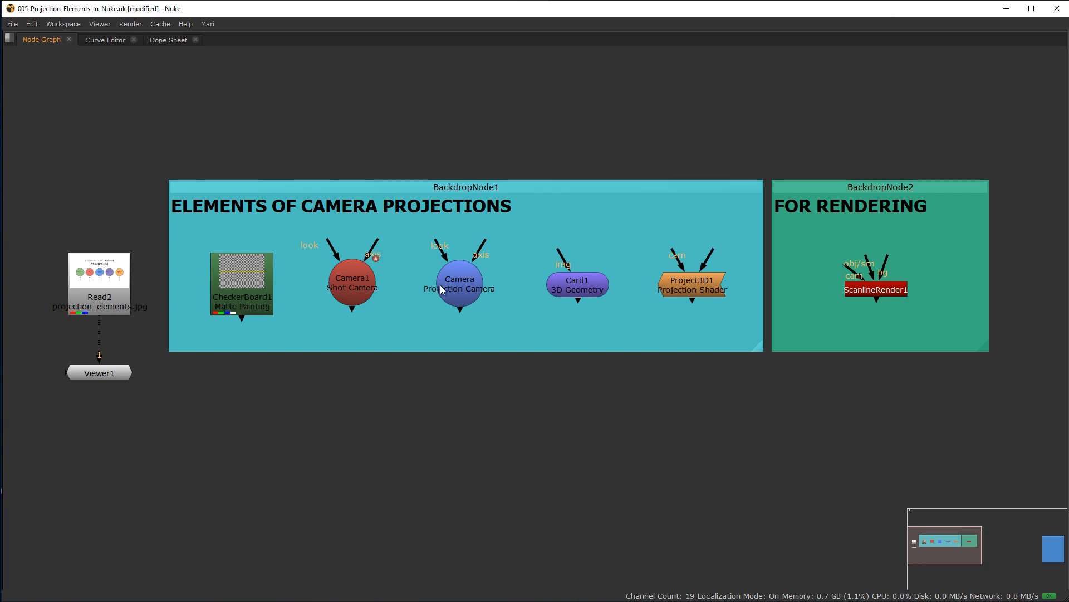
Restore the split layout from the full-size node graph and select the camera projection elements backdrop.
{"action": "left_click", "coordinate": [576, 287]}
{"action": "left_click", "coordinate": [698, 284]}
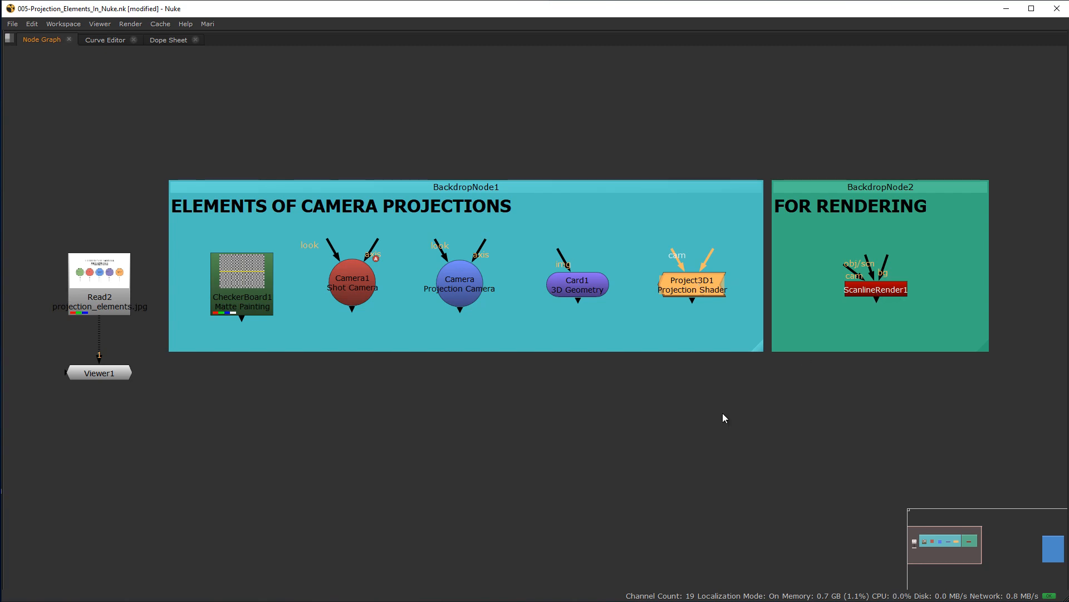
{"action": "left_click", "coordinate": [581, 397]}
{"action": "key", "text": "space"}
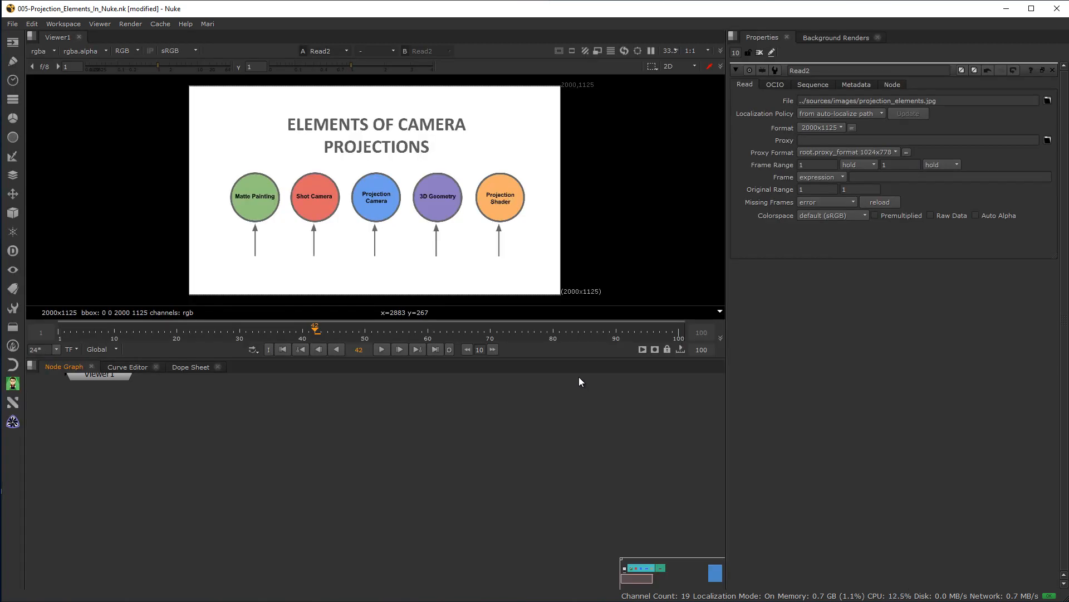
{"action": "middle_click_drag", "start_coordinate": [360, 431], "coordinate": [248, 540]}
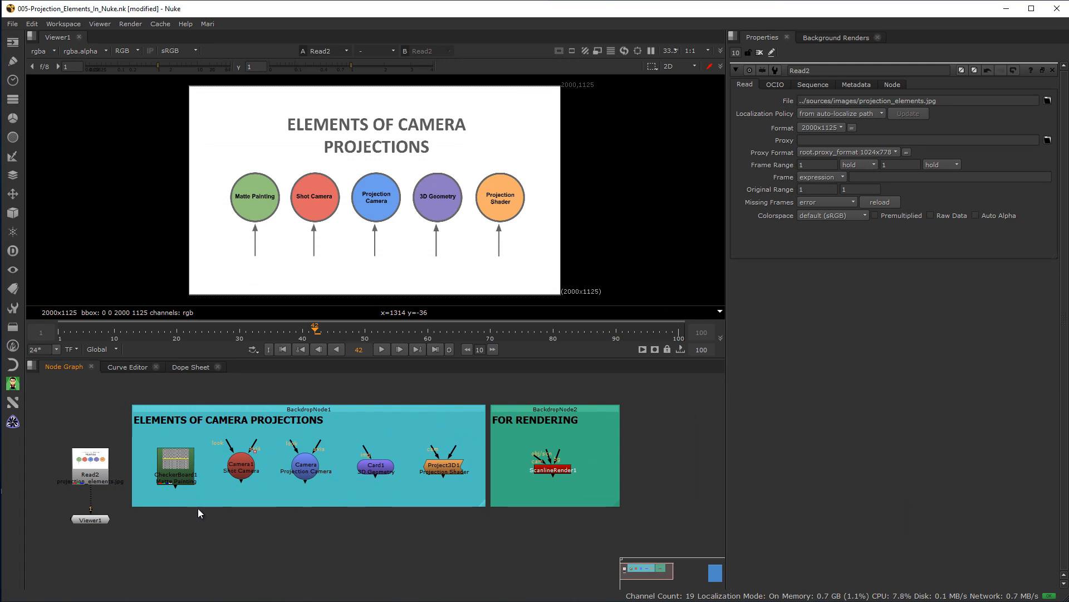
{"action": "left_click", "coordinate": [268, 408]}
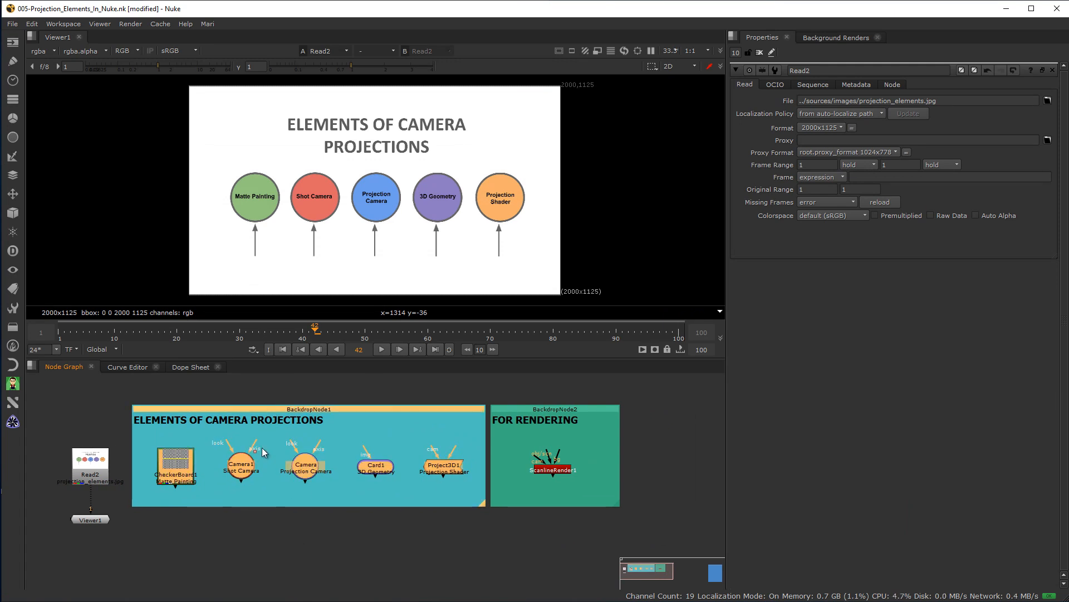
{"action": "scroll", "coordinate": [222, 409], "scroll_direction": "up", "scroll_amount": 2}
{"action": "scroll", "coordinate": [222, 409], "scroll_direction": "up", "scroll_amount": 1}
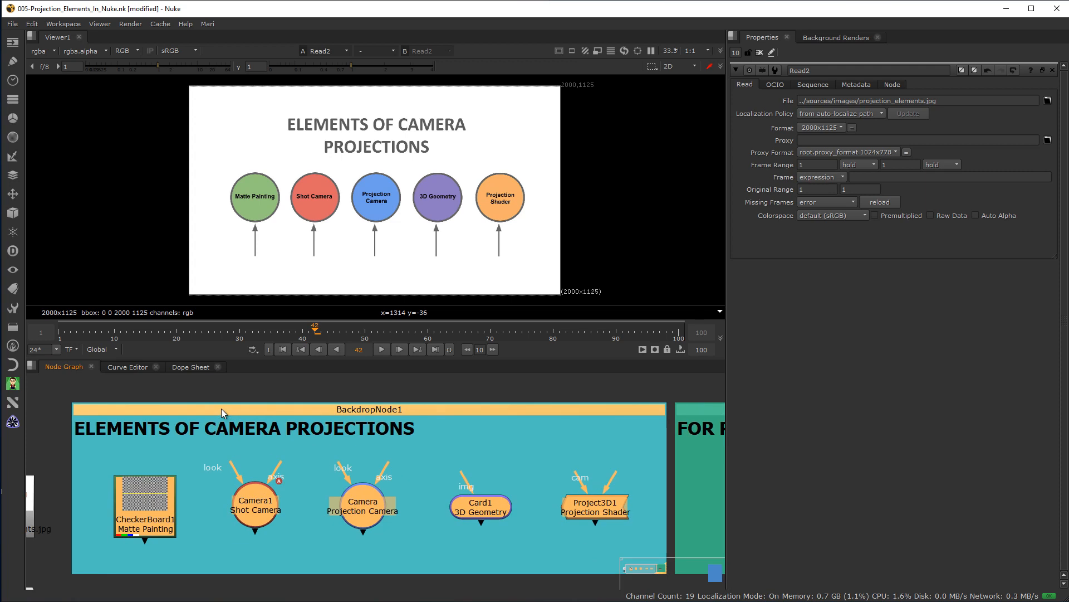
{"action": "scroll", "coordinate": [222, 409], "scroll_direction": "down", "scroll_amount": 1}
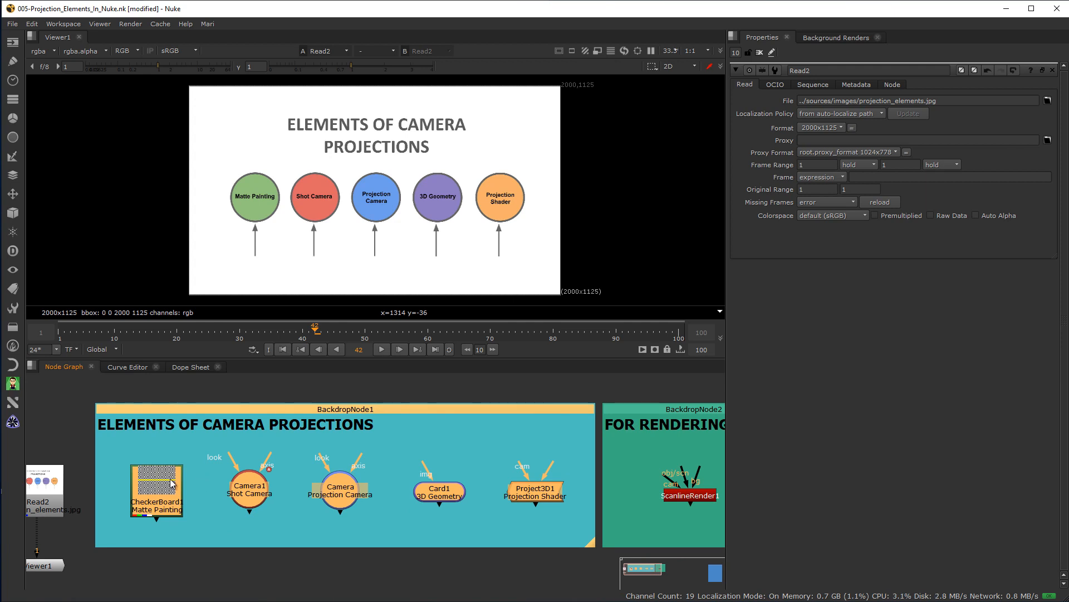
Examine the matte painting, camera, geometry and projection shader nodes and where the image and 3D node categories offer them.
{"action": "left_click", "coordinate": [176, 548]}
{"action": "left_click", "coordinate": [161, 486]}
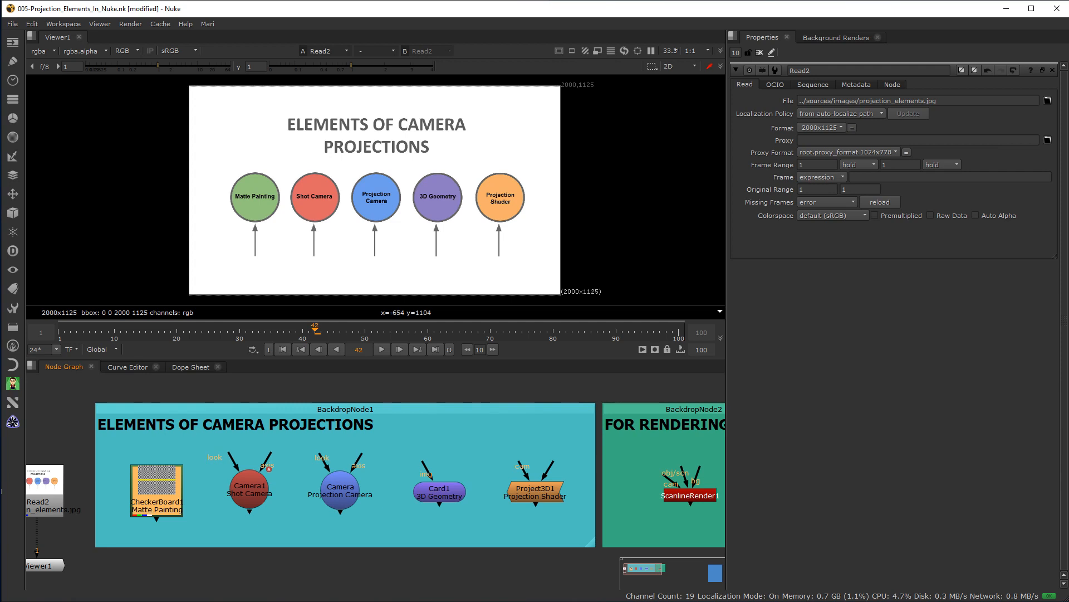
{"action": "left_click", "coordinate": [13, 44]}
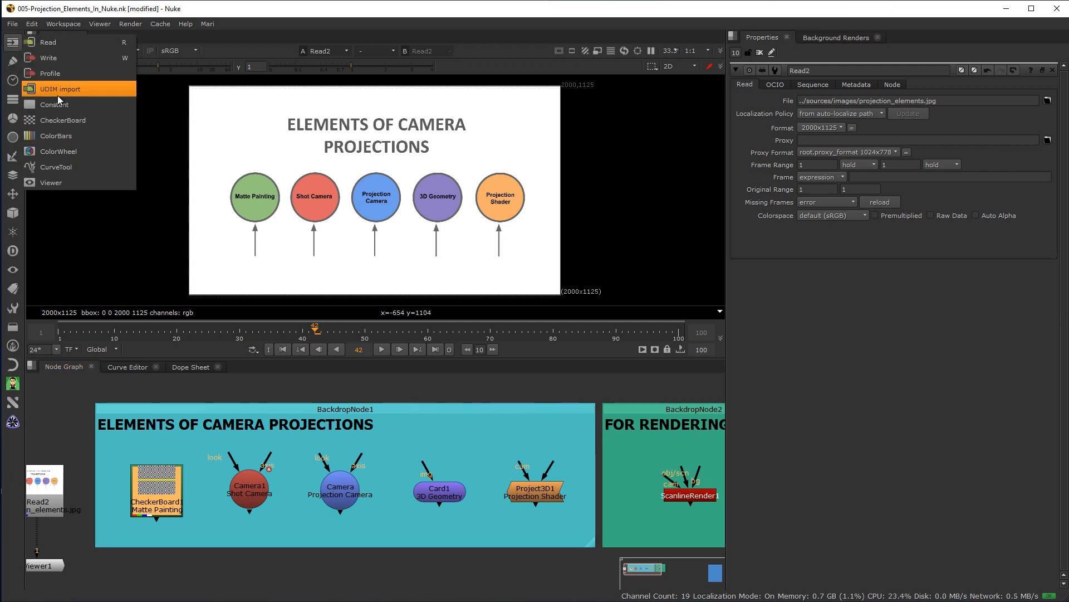
{"action": "left_click_drag", "start_coordinate": [242, 527], "coordinate": [564, 460]}
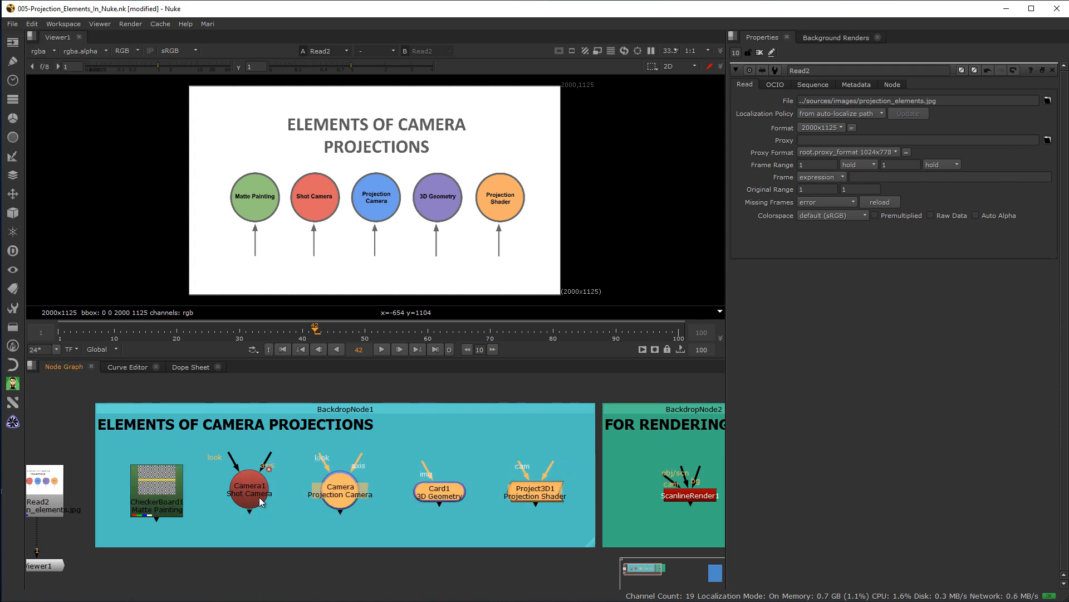
{"action": "left_click", "coordinate": [13, 213]}
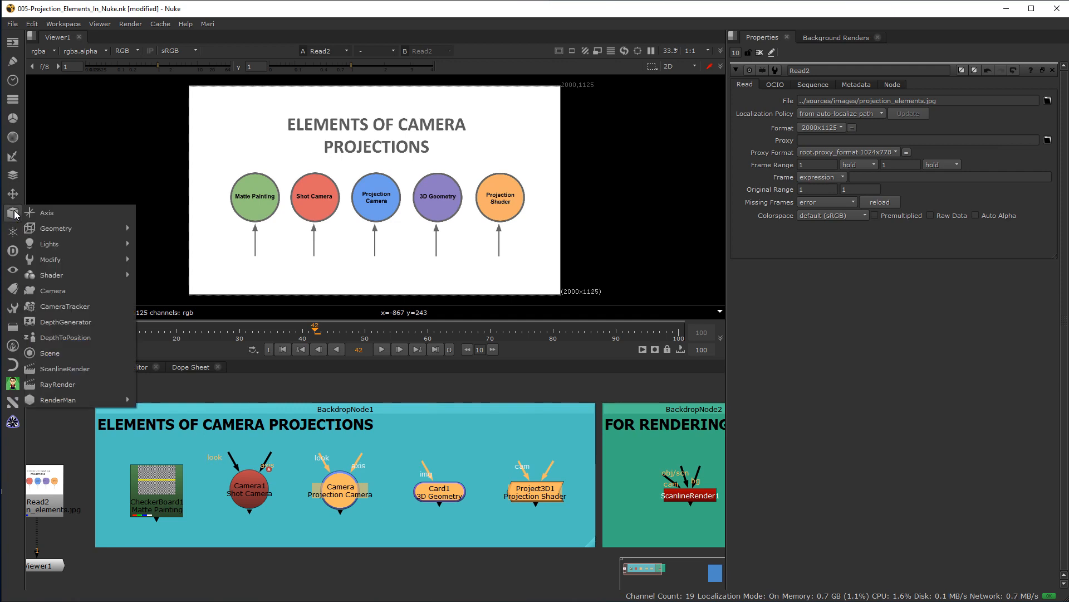
{"action": "mouse_move", "coordinate": [106, 275]}
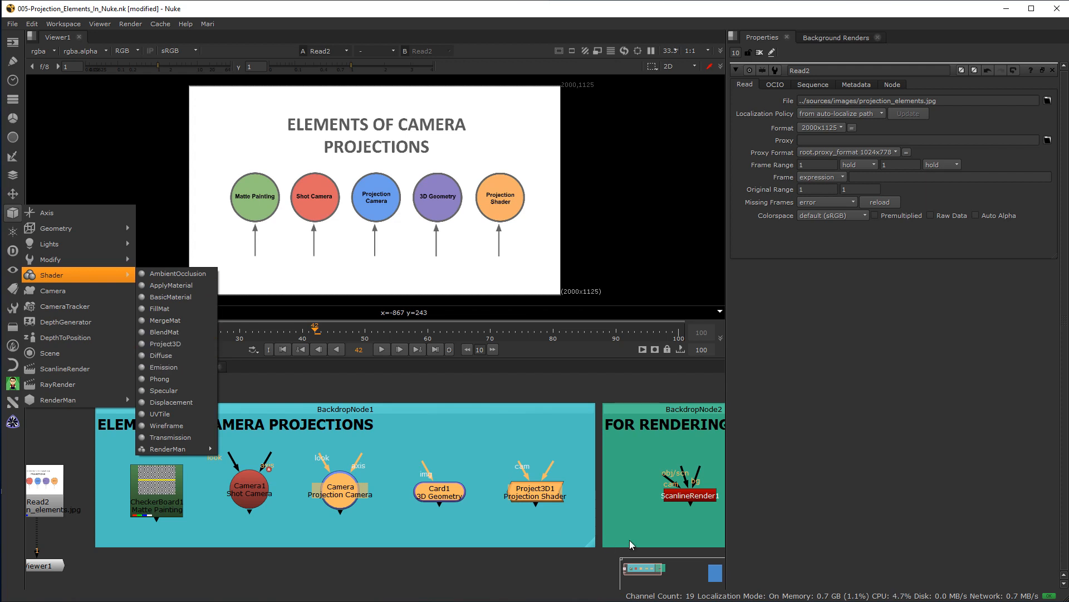
{"action": "mouse_move", "coordinate": [46, 245]}
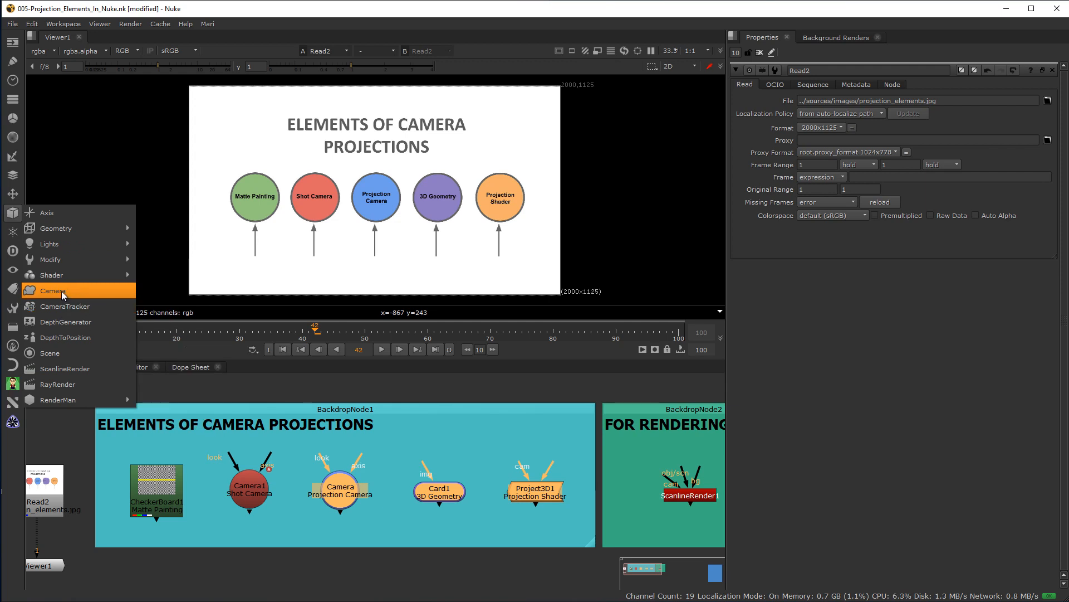
{"action": "left_click", "coordinate": [253, 488]}
{"action": "left_click", "coordinate": [353, 490]}
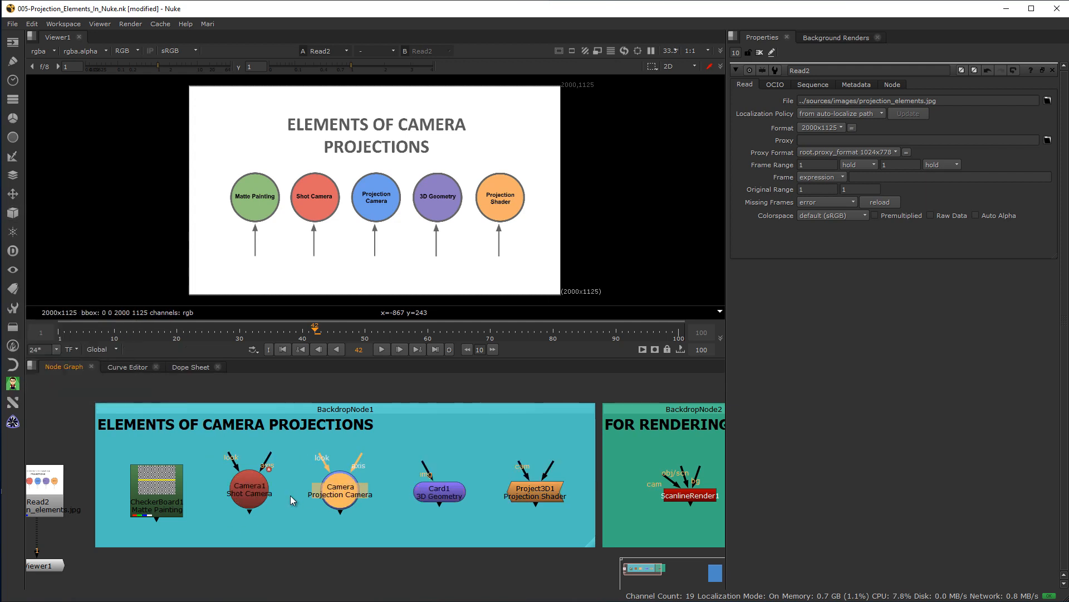
{"action": "left_click", "coordinate": [250, 498]}
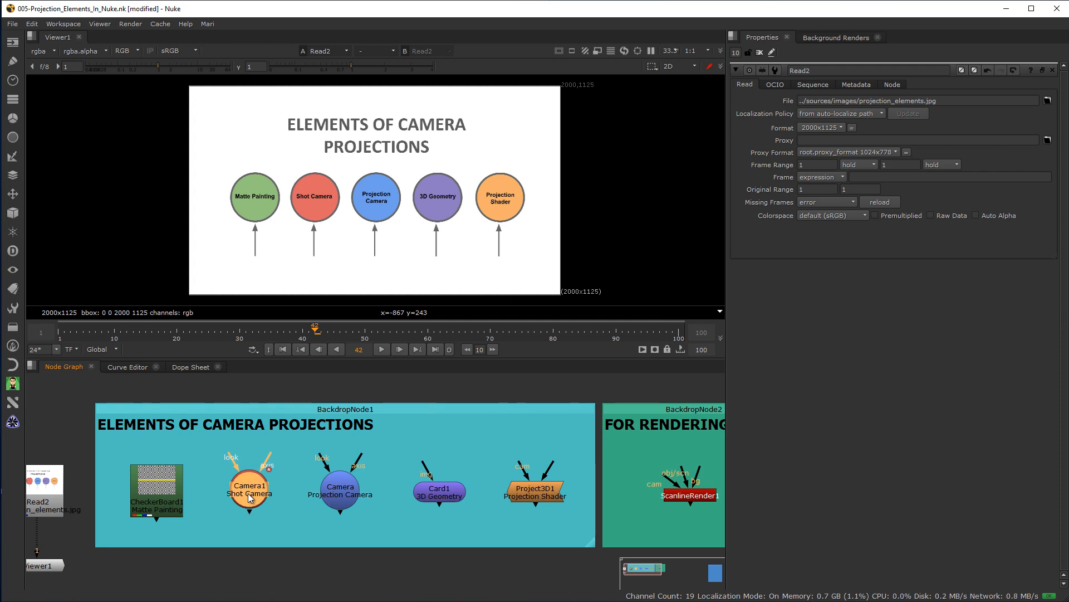
{"action": "left_click", "coordinate": [424, 493]}
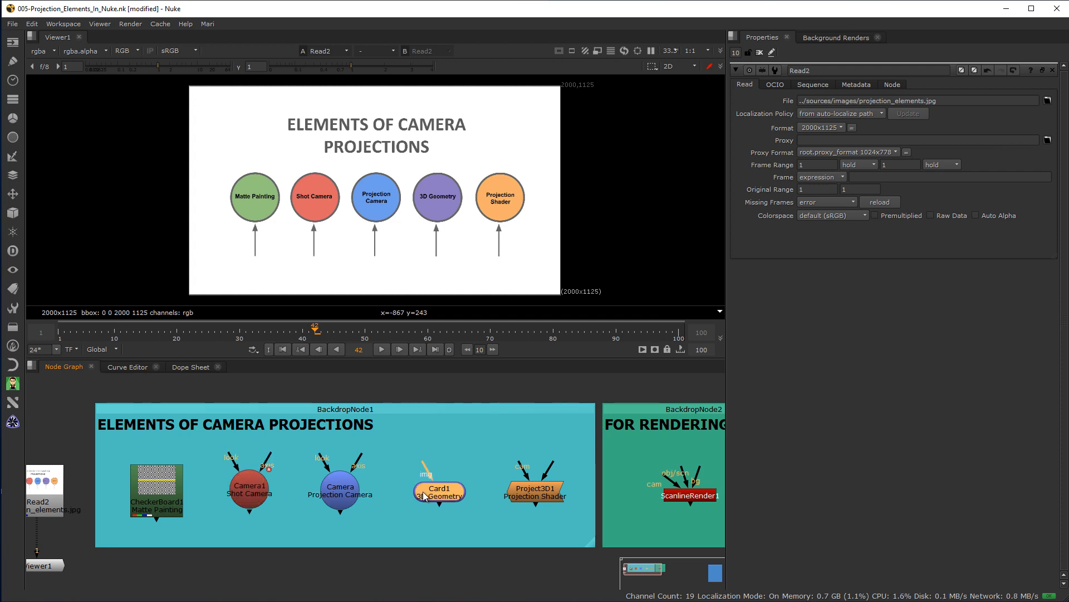
{"action": "left_click", "coordinate": [12, 212]}
{"action": "mouse_move", "coordinate": [70, 227]}
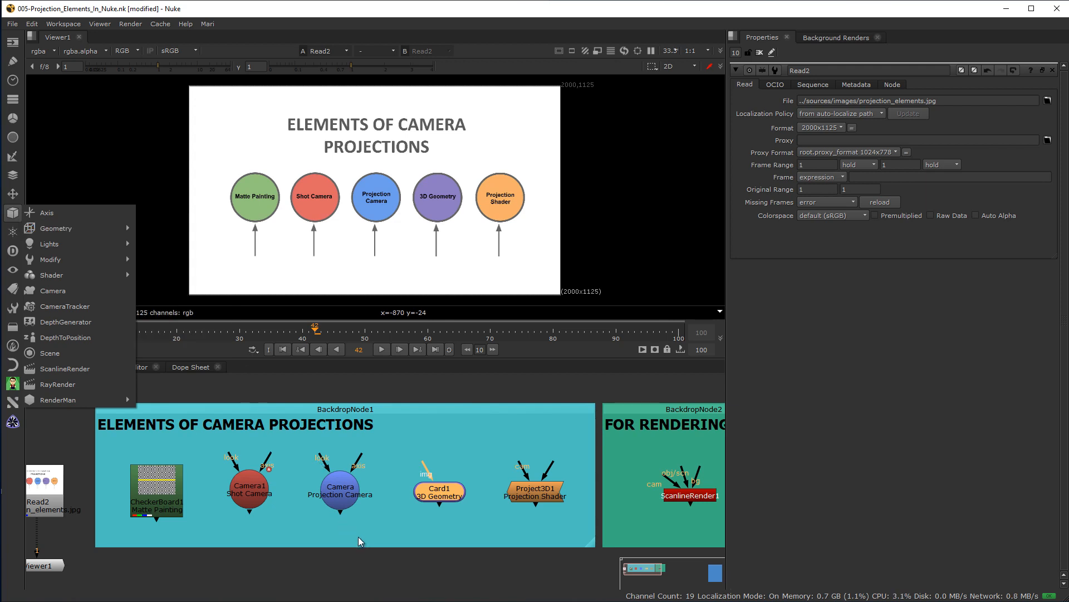
{"action": "left_click", "coordinate": [392, 563]}
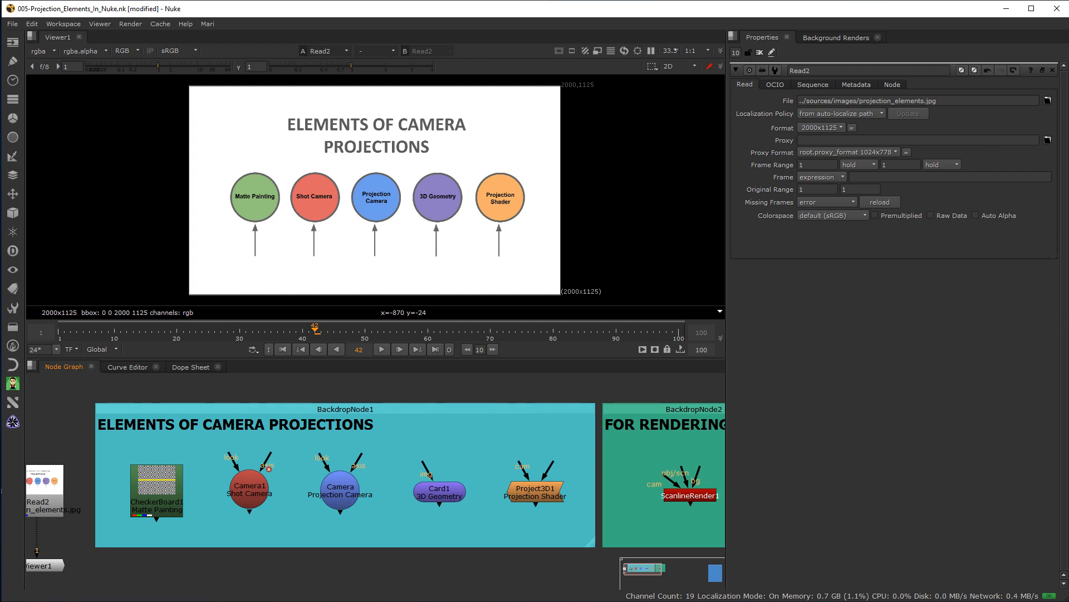
Duplicate the five camera projection element nodes and place the copies in empty space beside the For Rendering backdrop.
{"action": "left_click_drag", "start_coordinate": [572, 561], "coordinate": [127, 442]}
{"action": "left_click", "coordinate": [153, 485]}
{"action": "right_click", "coordinate": [153, 486]}
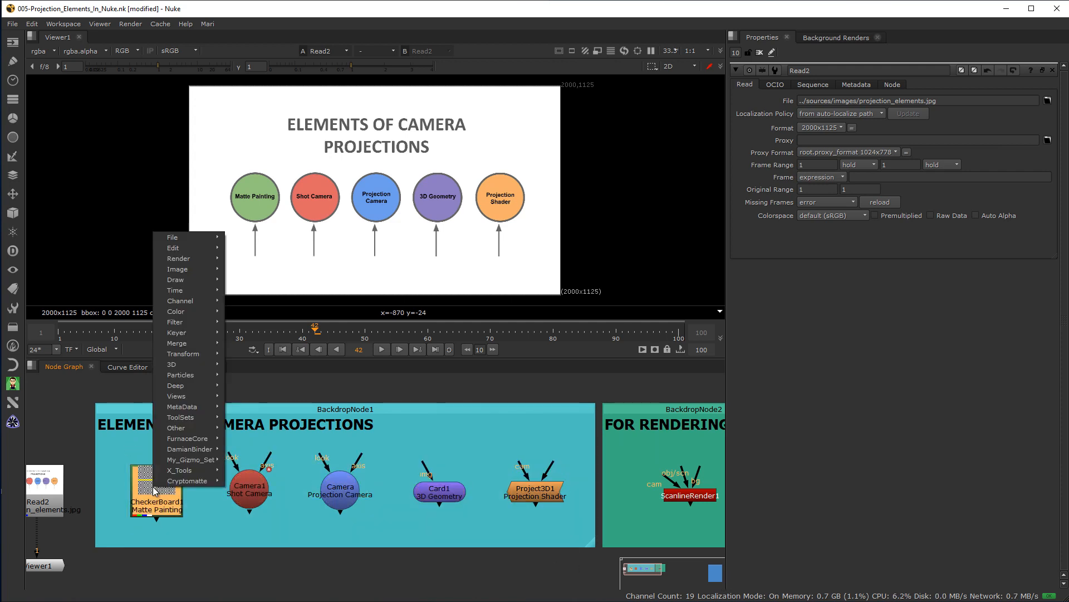
{"action": "left_click_drag", "start_coordinate": [583, 565], "coordinate": [123, 465]}
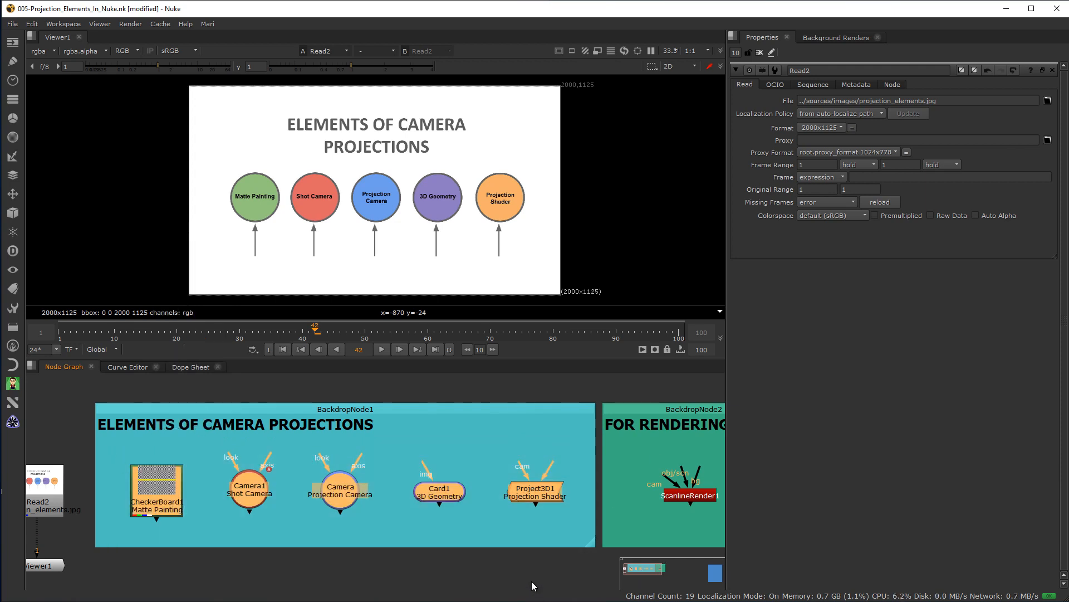
{"action": "scroll", "coordinate": [536, 560], "scroll_direction": "down", "scroll_amount": 2}
{"action": "middle_click_drag", "start_coordinate": [536, 561], "coordinate": [229, 543]}
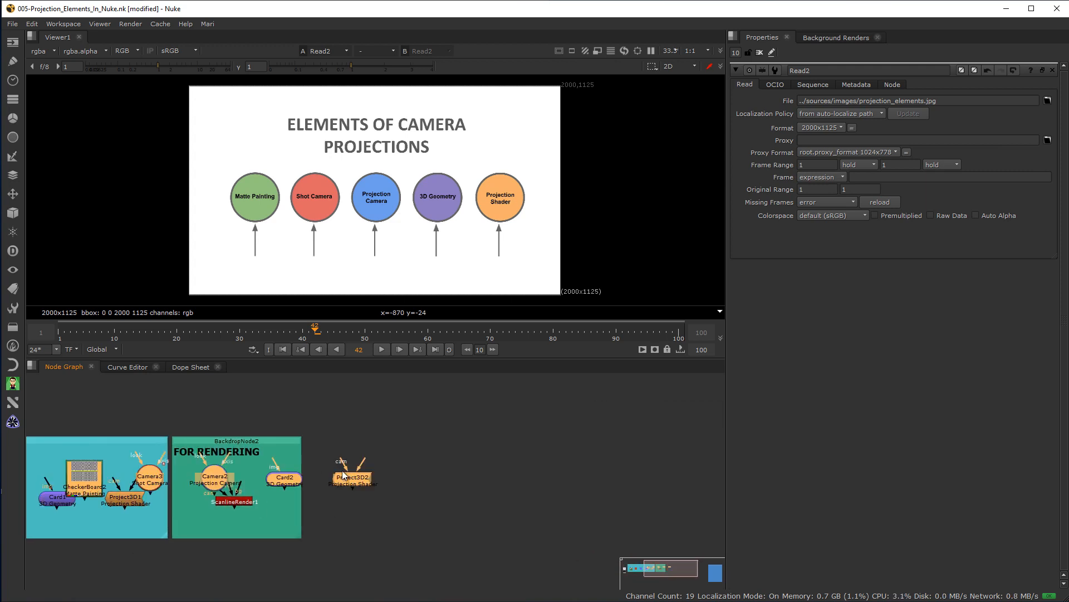
{"action": "left_click_drag", "start_coordinate": [347, 475], "coordinate": [618, 459]}
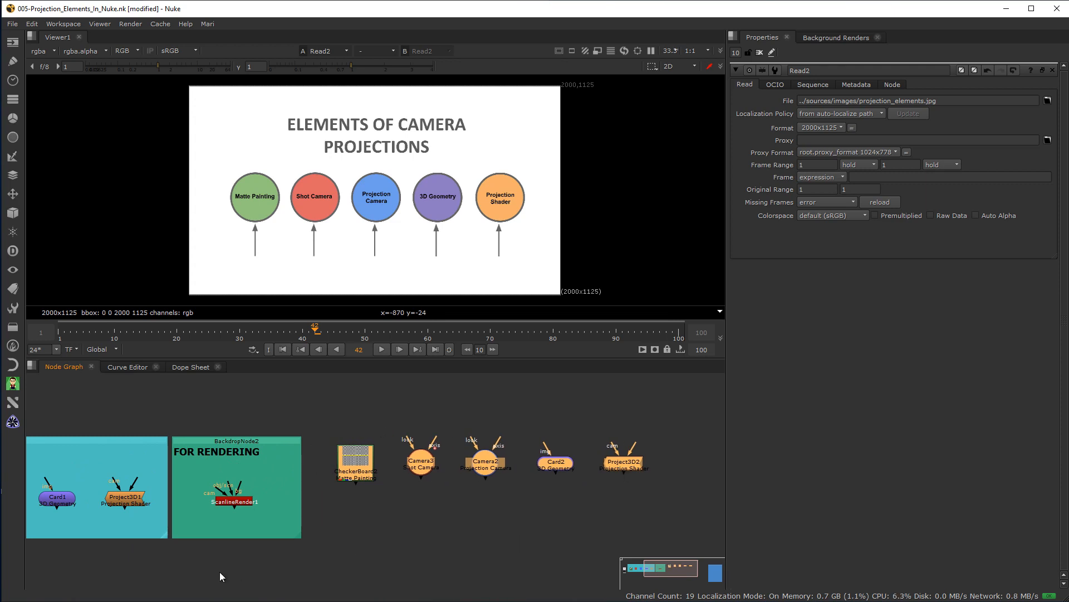
Disconnect Viewer1 from the Read2 image and move it beneath the duplicated projection nodes.
{"action": "scroll", "coordinate": [212, 570], "scroll_direction": "down", "scroll_amount": 3}
{"action": "middle_click_drag", "start_coordinate": [224, 560], "coordinate": [253, 524]}
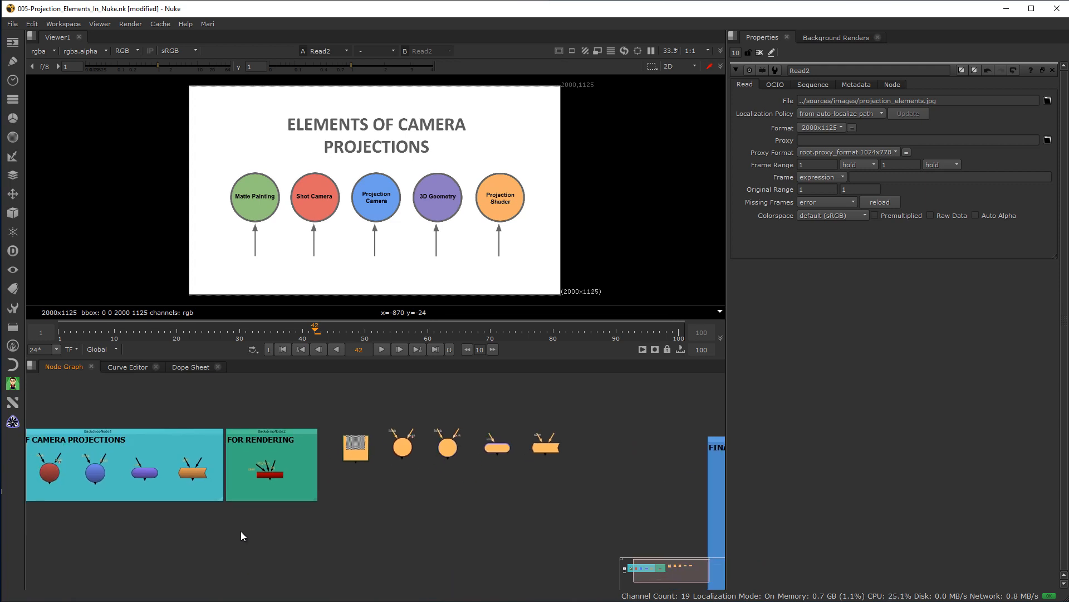
{"action": "scroll", "coordinate": [159, 553], "scroll_direction": "down", "scroll_amount": 2}
{"action": "middle_click_drag", "start_coordinate": [185, 546], "coordinate": [351, 534]}
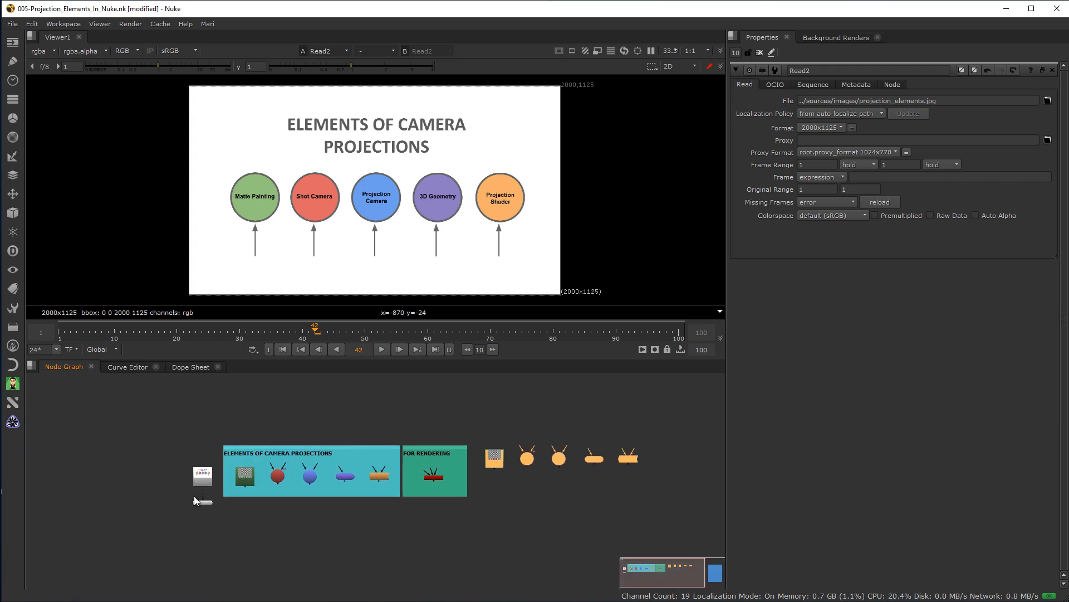
{"action": "left_click_drag", "start_coordinate": [203, 503], "coordinate": [523, 520]}
{"action": "middle_click_drag", "start_coordinate": [529, 506], "coordinate": [420, 528]}
{"action": "scroll", "coordinate": [420, 527], "scroll_direction": "up", "scroll_amount": 5}
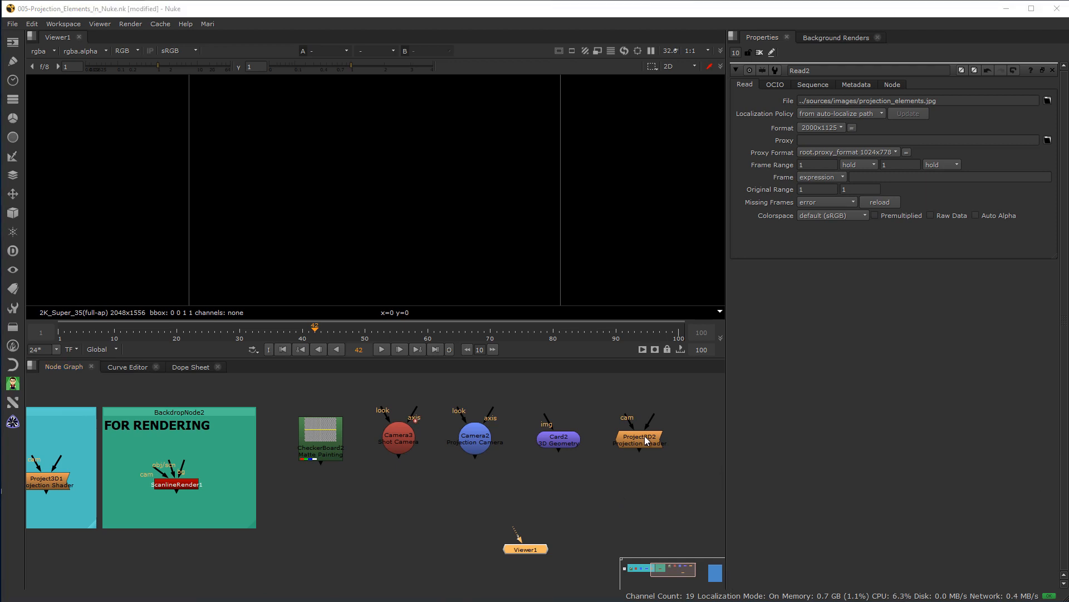
Connect the CheckerBoard2 matte painting to the image input of the Project3D2 shader and place it above the shader.
{"action": "left_click_drag", "start_coordinate": [634, 437], "coordinate": [638, 469]}
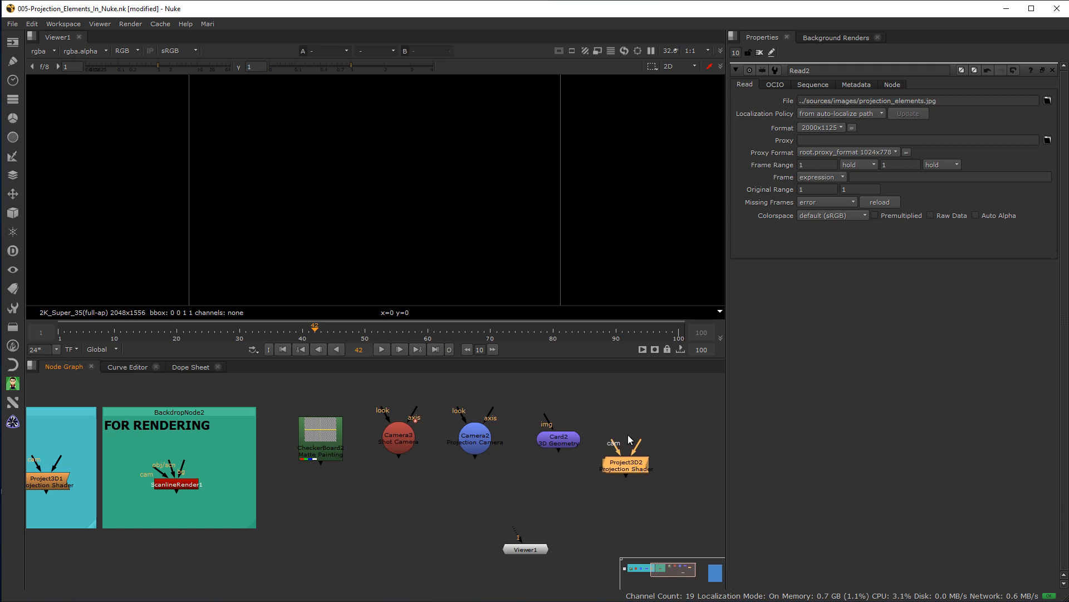
{"action": "left_click_drag", "start_coordinate": [624, 477], "coordinate": [623, 510]}
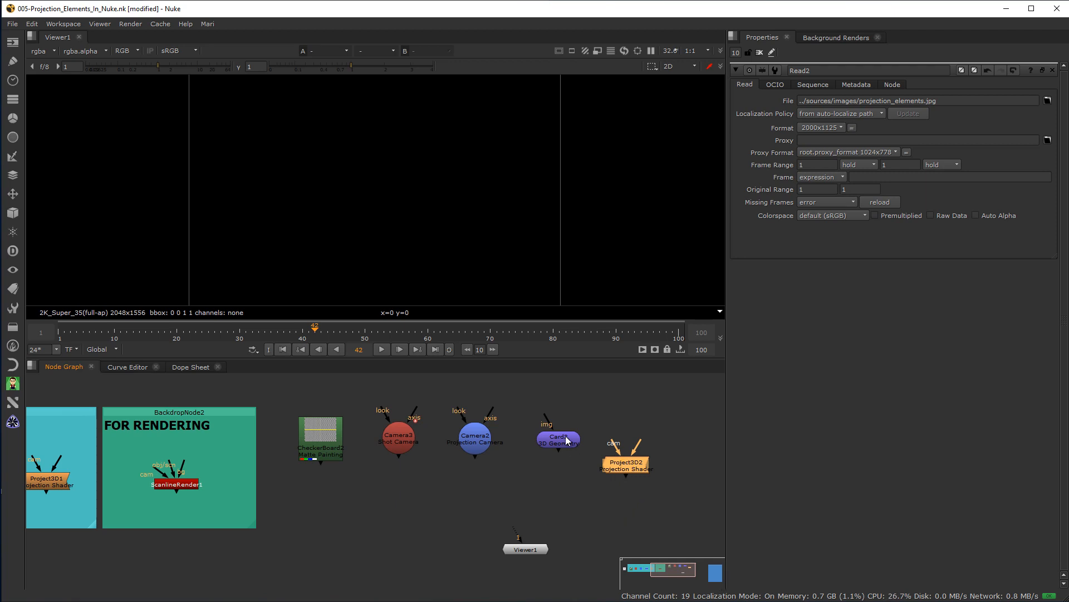
{"action": "left_click_drag", "start_coordinate": [564, 439], "coordinate": [573, 412]}
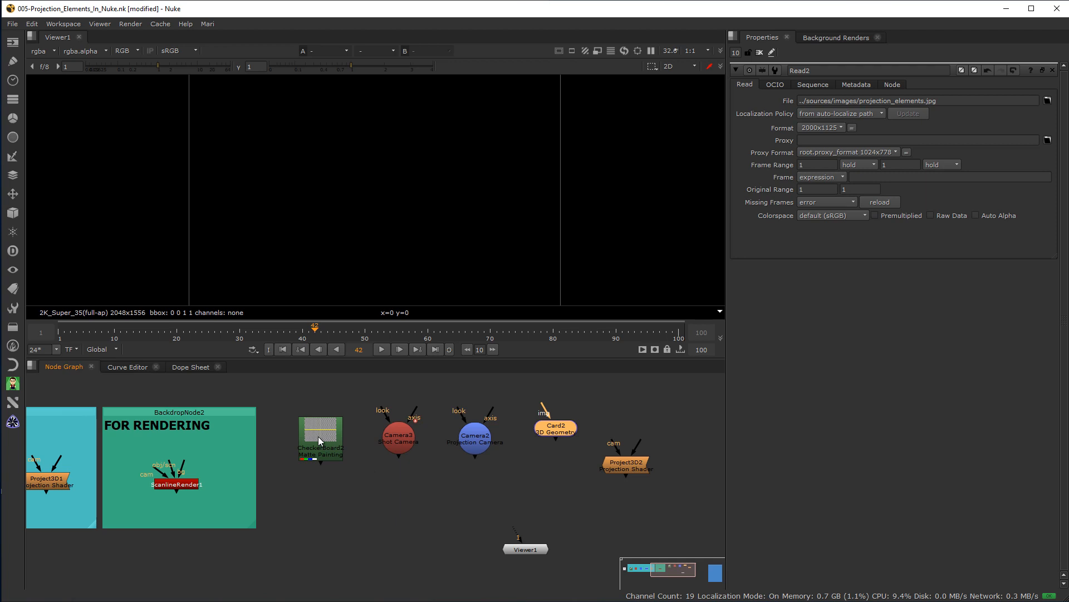
{"action": "left_click_drag", "start_coordinate": [325, 442], "coordinate": [348, 440]}
{"action": "left_click_drag", "start_coordinate": [419, 424], "coordinate": [671, 400]}
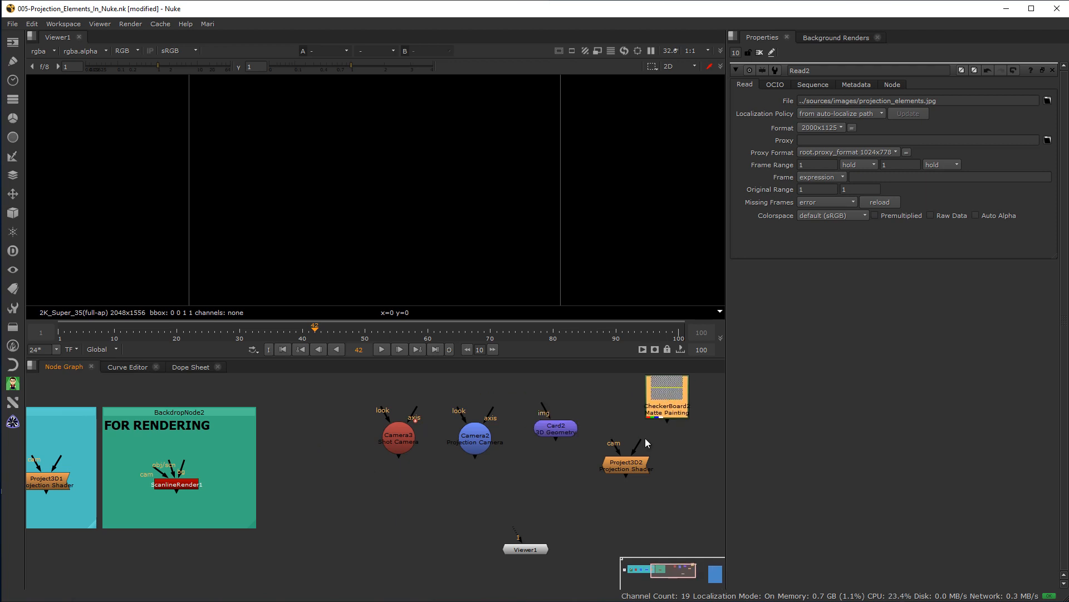
{"action": "left_click_drag", "start_coordinate": [640, 443], "coordinate": [631, 414]}
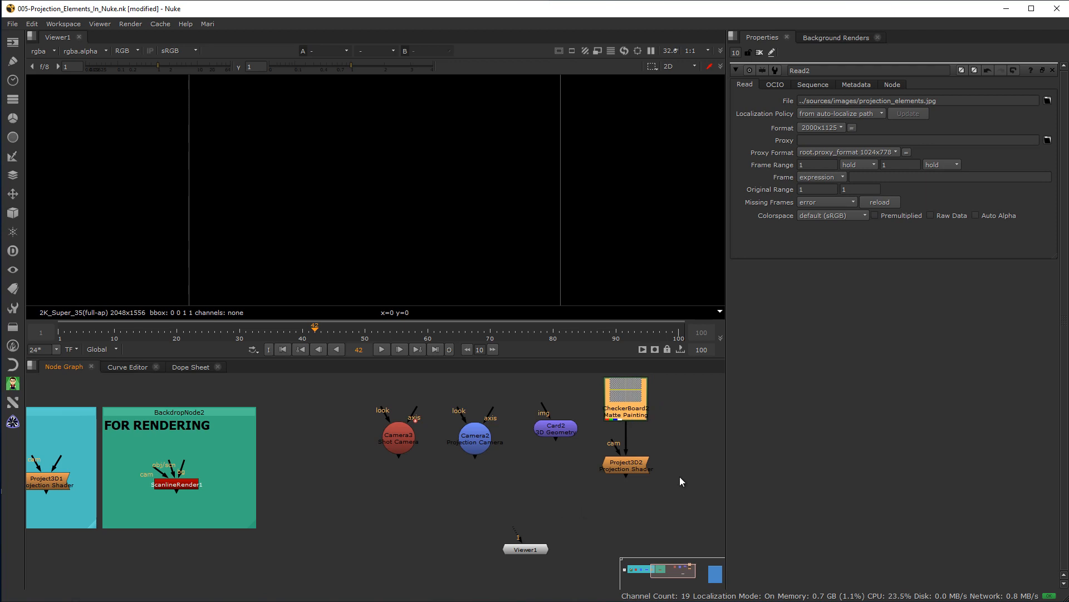
Move Card2 beside the shot camera and connect the Camera2 projection camera to the cam input of Project3D2.
{"action": "left_click_drag", "start_coordinate": [560, 431], "coordinate": [342, 433]}
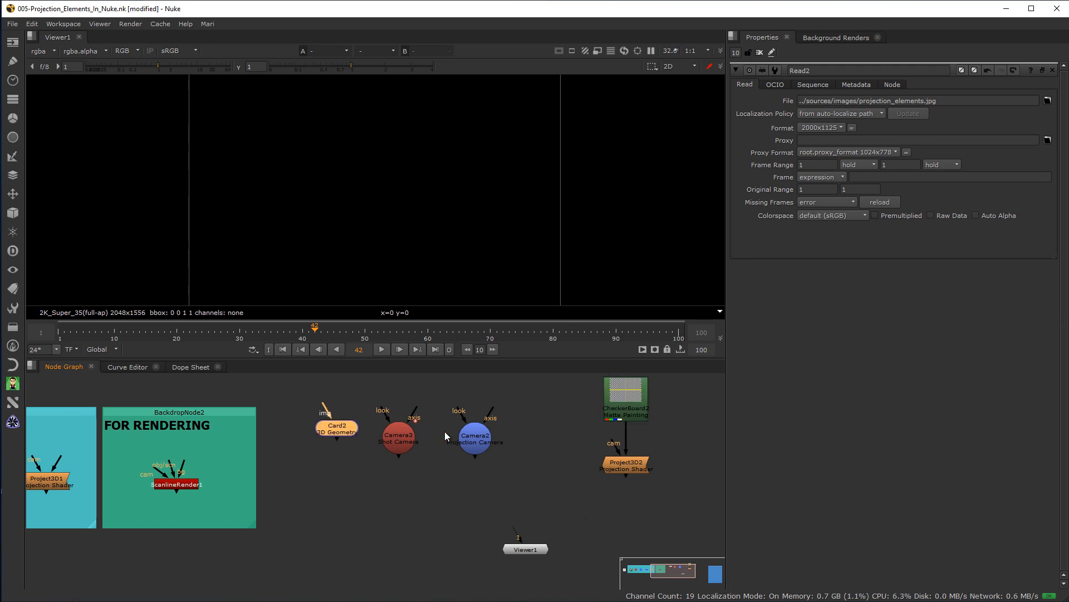
{"action": "left_click_drag", "start_coordinate": [479, 441], "coordinate": [376, 487]}
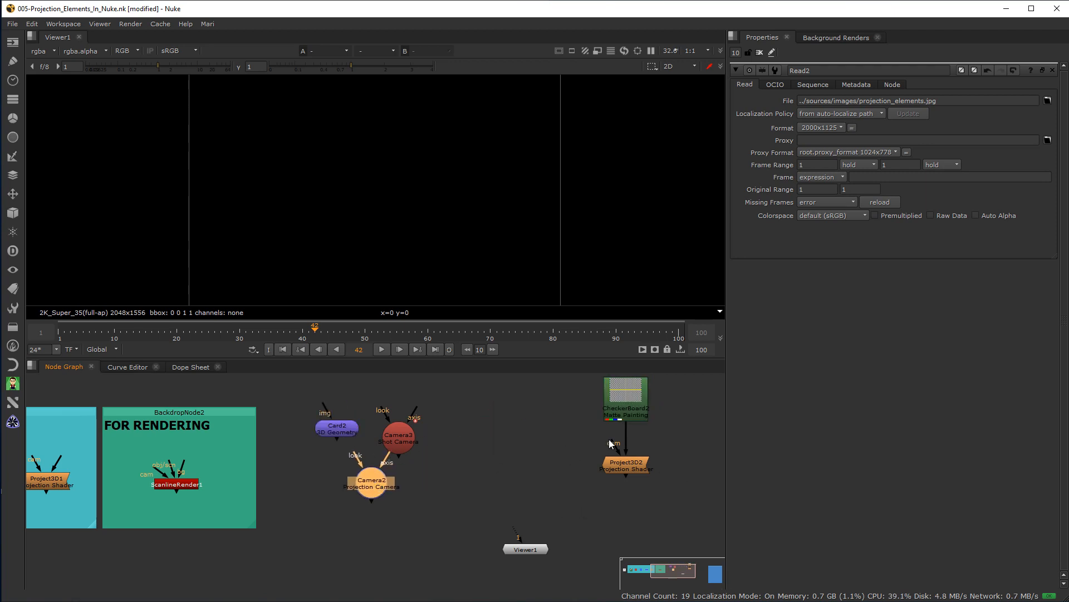
{"action": "left_click_drag", "start_coordinate": [607, 444], "coordinate": [547, 473]}
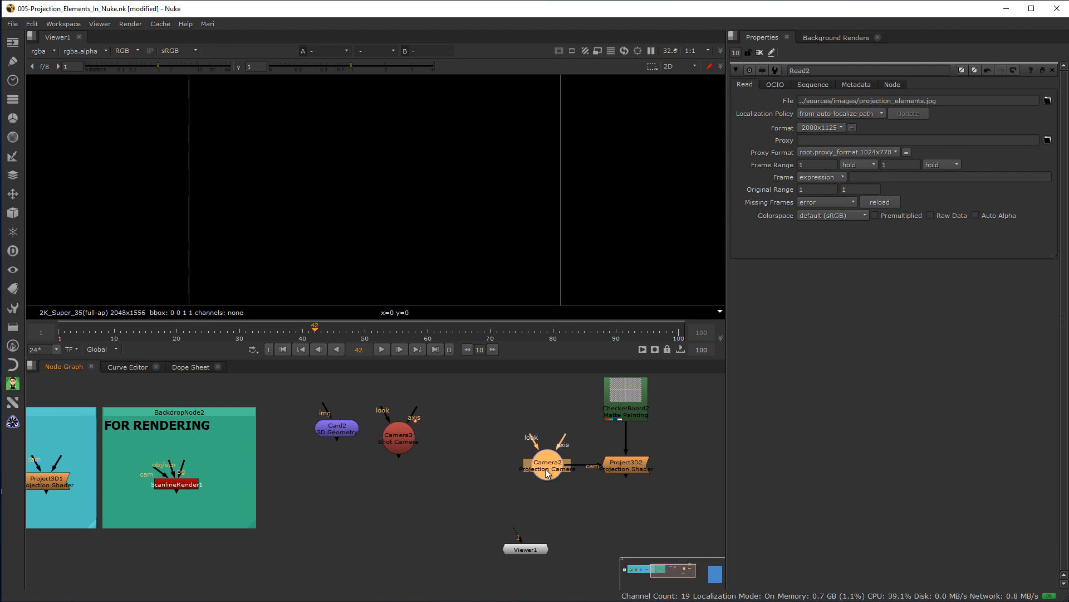
Connect Viewer1 to Project3D2, place it below the shader, and switch the viewer from 2D to 3D.
{"action": "left_click", "coordinate": [613, 505]}
{"action": "left_click_drag", "start_coordinate": [518, 538], "coordinate": [628, 471]}
{"action": "left_click_drag", "start_coordinate": [520, 549], "coordinate": [619, 505]}
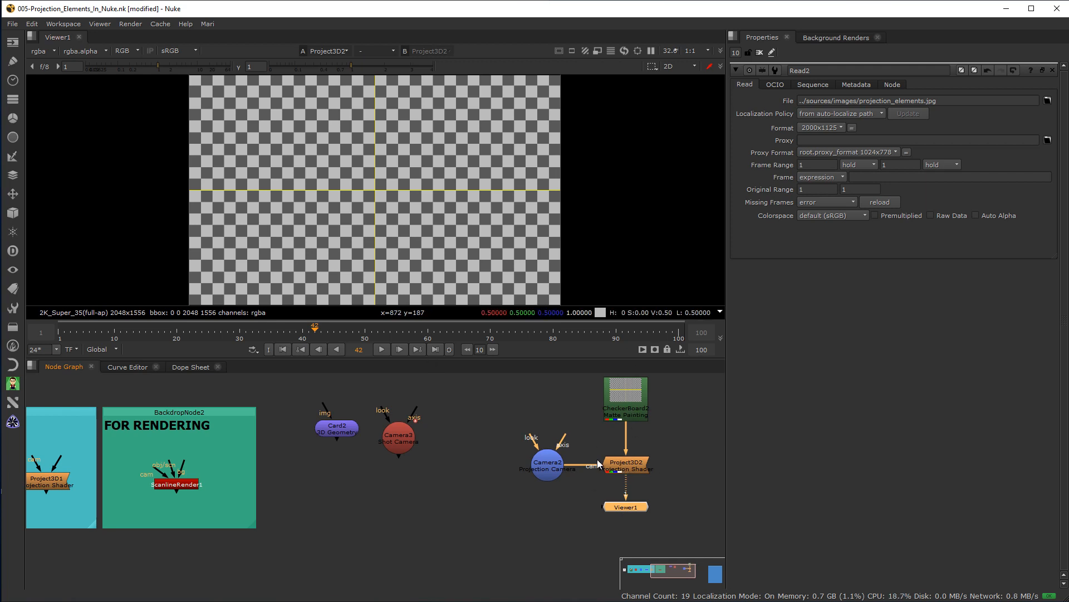
{"action": "left_click", "coordinate": [678, 65]}
{"action": "left_click", "coordinate": [680, 88]}
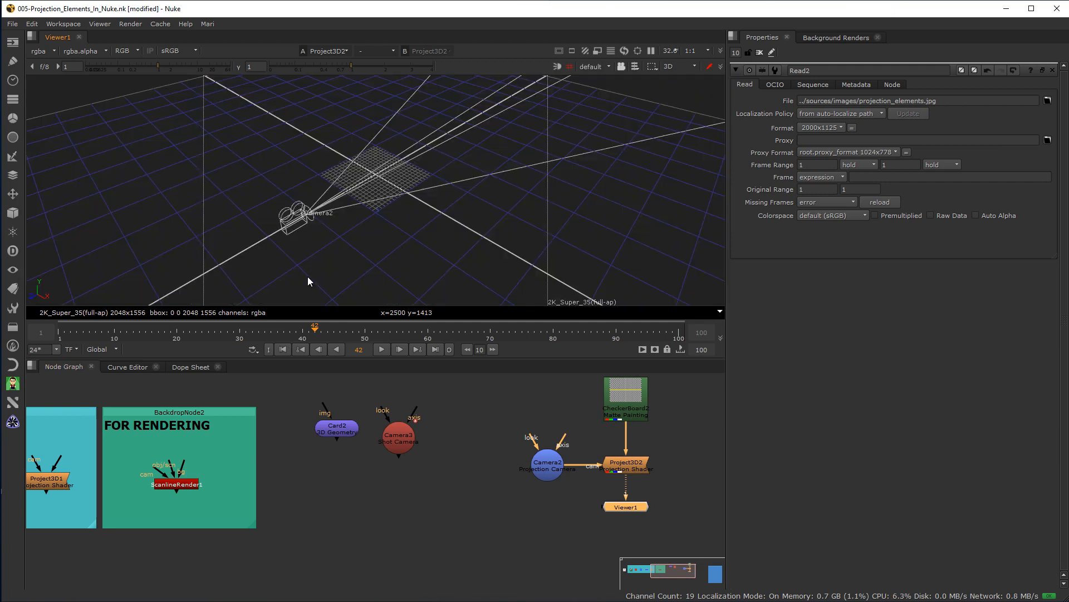
Open the properties of the CheckerBoard2 matte painting node.
{"action": "double_click", "coordinate": [626, 406]}
{"action": "scroll", "coordinate": [337, 218], "scroll_direction": "down", "scroll_amount": 4}
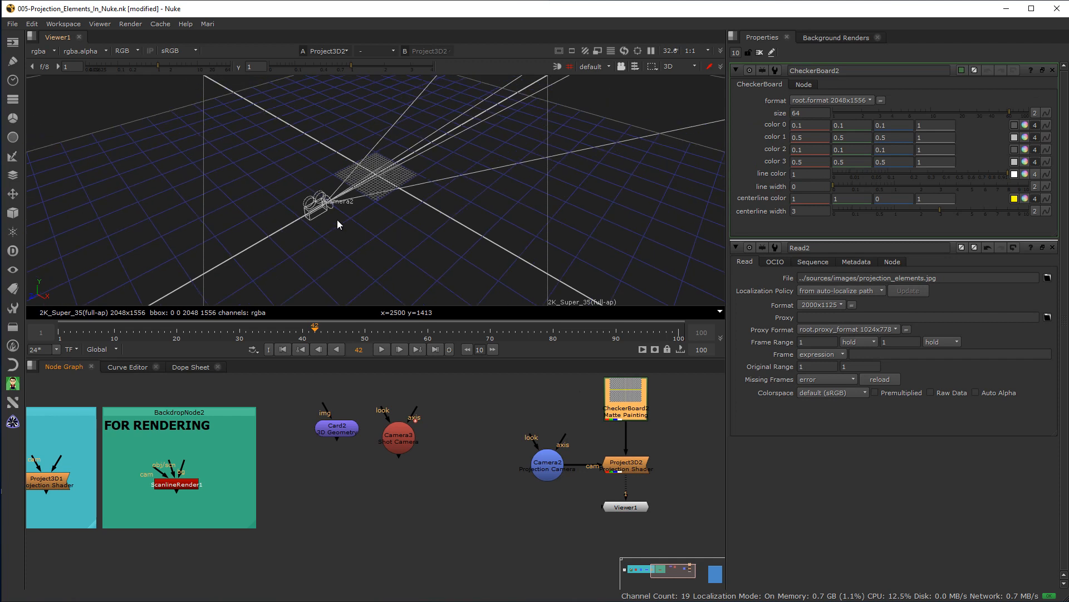
{"action": "scroll", "coordinate": [344, 221], "scroll_direction": "down", "scroll_amount": 4}
{"action": "scroll", "coordinate": [350, 205], "scroll_direction": "up", "scroll_amount": 5}
{"action": "scroll", "coordinate": [351, 204], "scroll_direction": "up", "scroll_amount": 6}
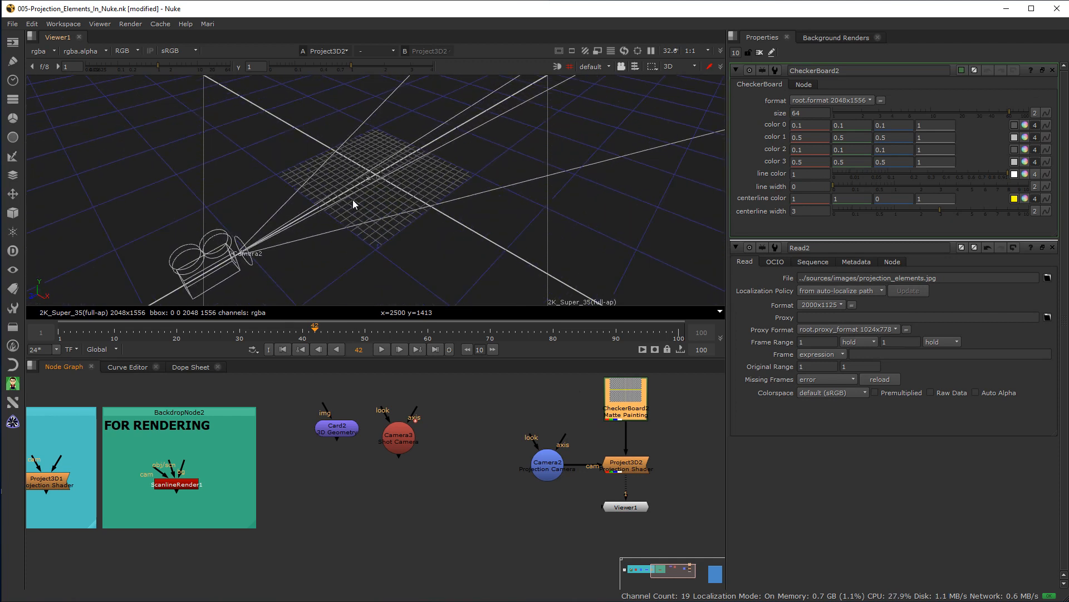
{"action": "left_click", "coordinate": [371, 175]}
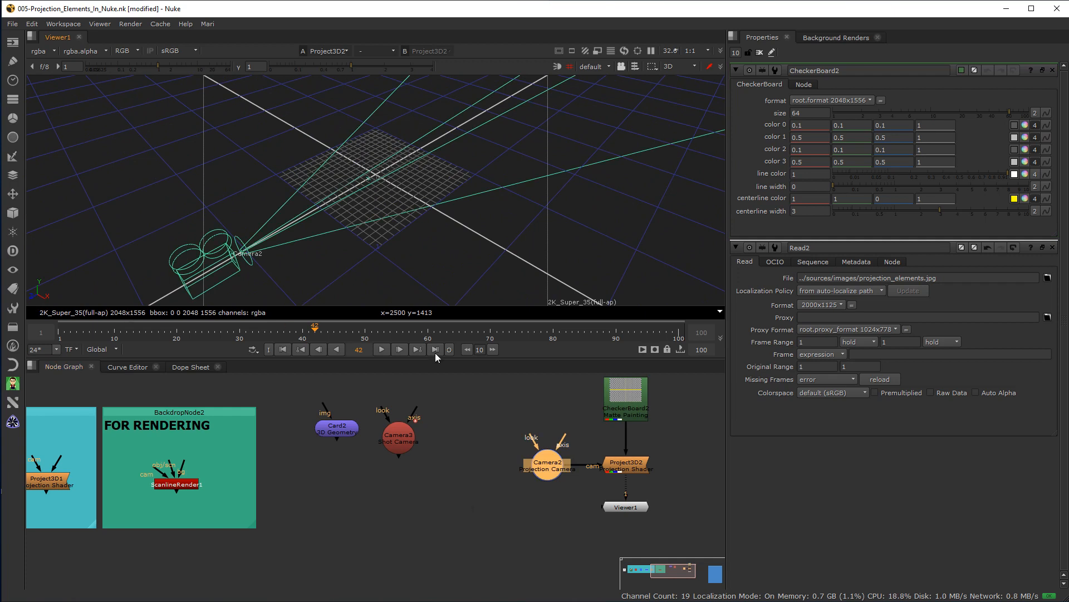
{"action": "left_click", "coordinate": [469, 560]}
Place Card2 below Project3D2 with its img input connected to the shader, and connect Viewer1 to Card2 instead.
{"action": "left_click_drag", "start_coordinate": [632, 507], "coordinate": [499, 546]}
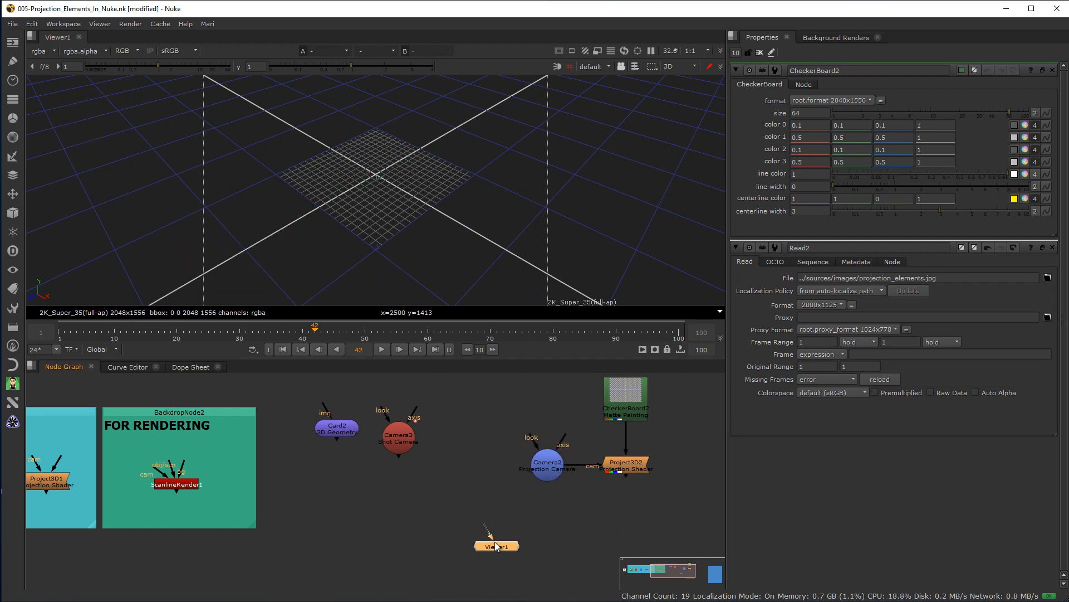
{"action": "left_click_drag", "start_coordinate": [322, 428], "coordinate": [623, 517]}
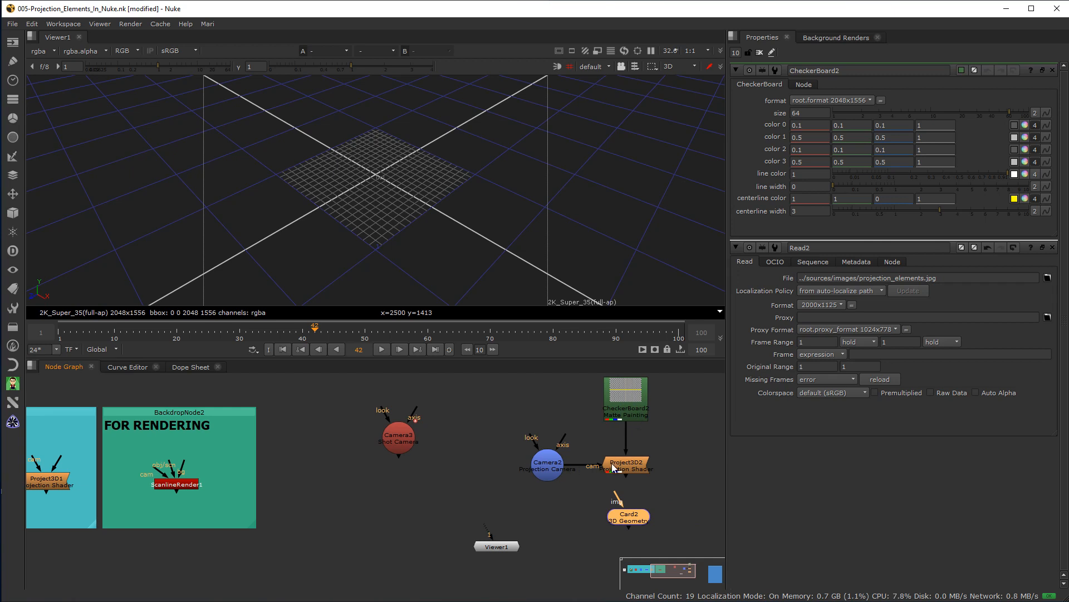
{"action": "left_click_drag", "start_coordinate": [617, 496], "coordinate": [626, 474]}
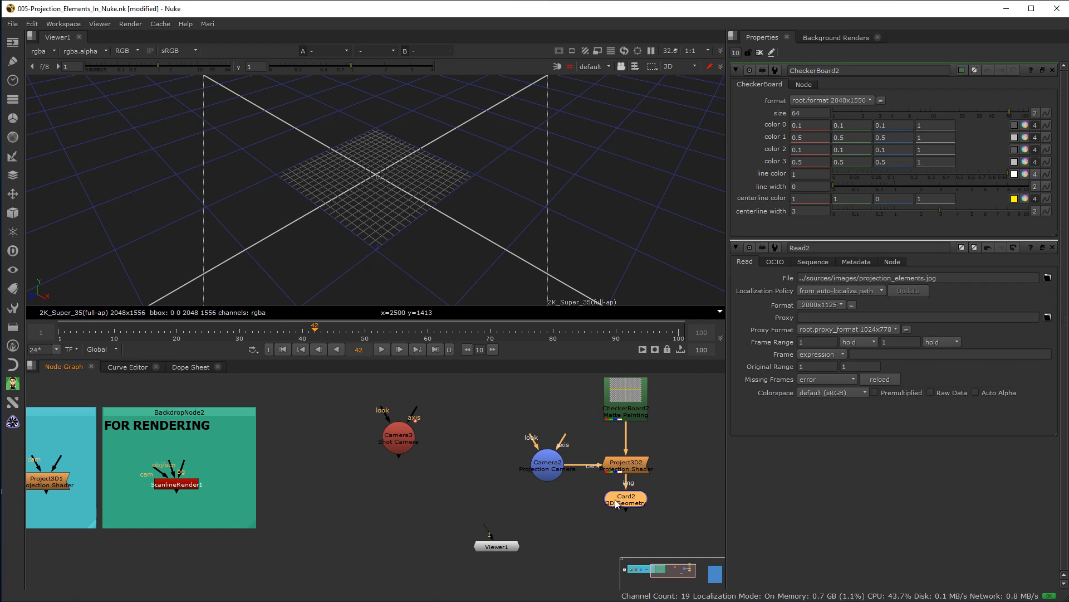
{"action": "left_click_drag", "start_coordinate": [490, 532], "coordinate": [617, 501]}
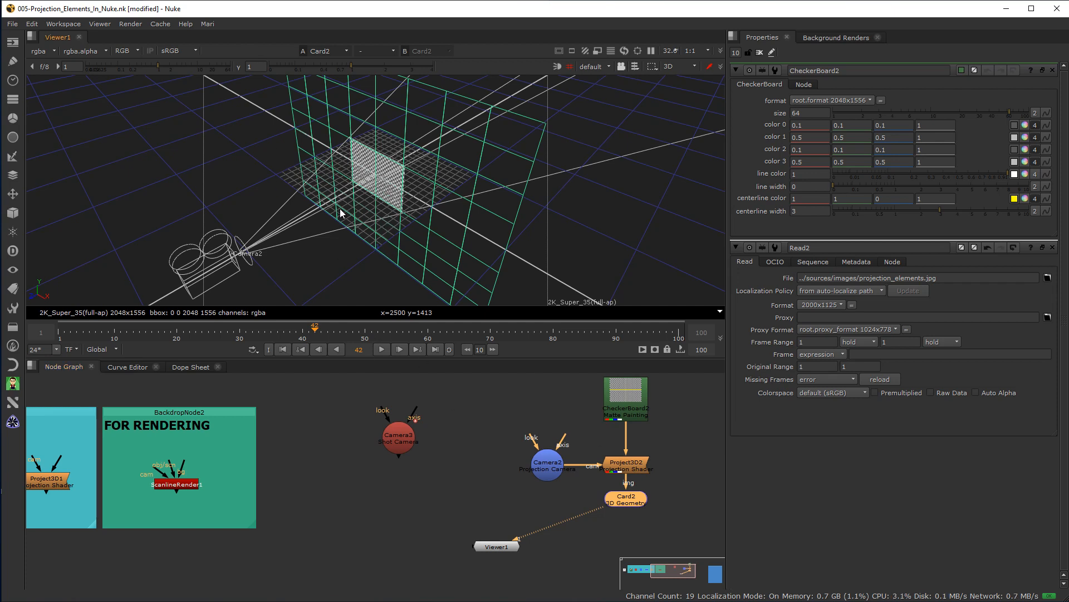
{"action": "scroll", "coordinate": [342, 220], "scroll_direction": "down", "scroll_amount": 6}
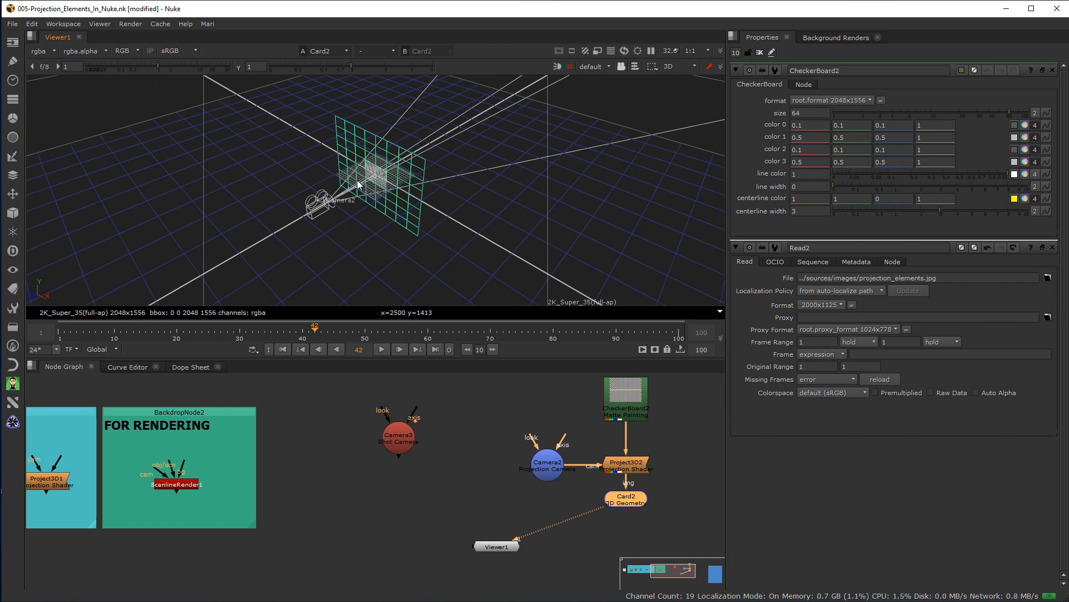
Open the properties of Card2 and the Camera2 projection camera, and scrub the timeline to frame 39 to check Camera2 for movement.
{"action": "double_click", "coordinate": [627, 500]}
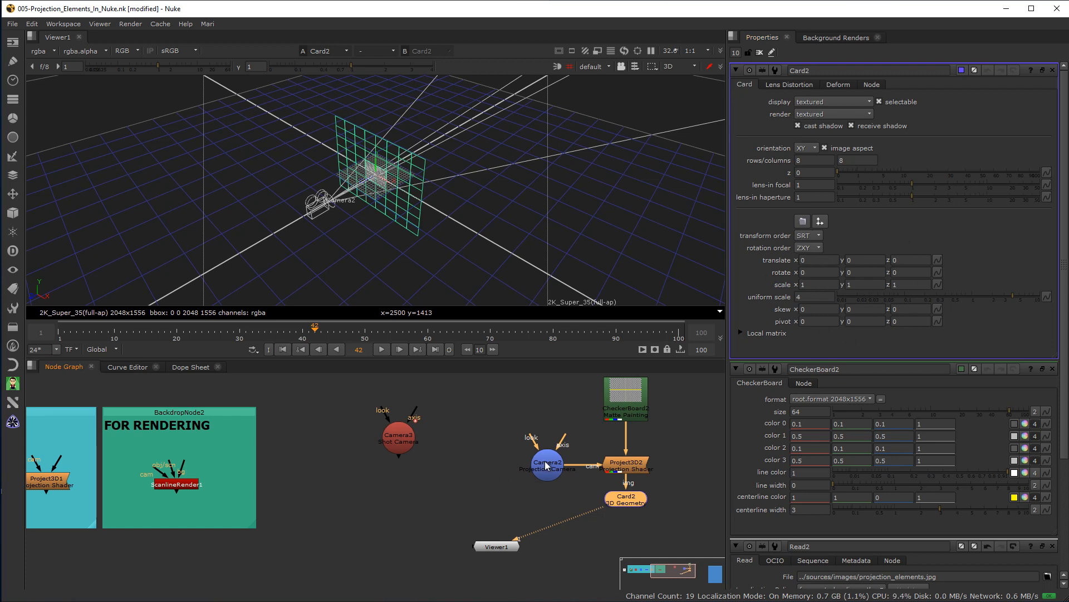
{"action": "left_click", "coordinate": [327, 211]}
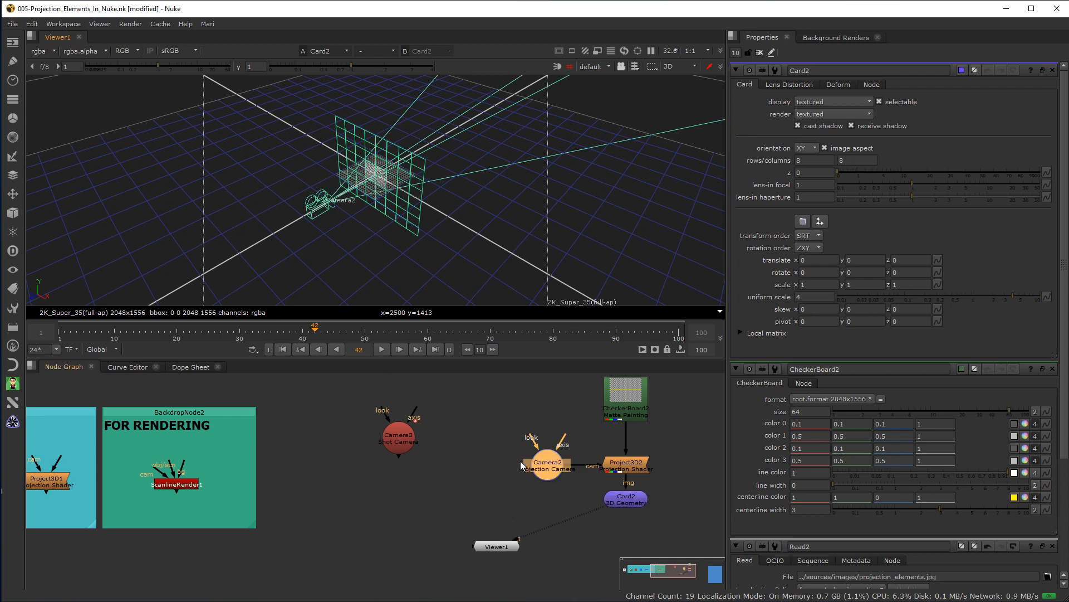
{"action": "double_click", "coordinate": [552, 466]}
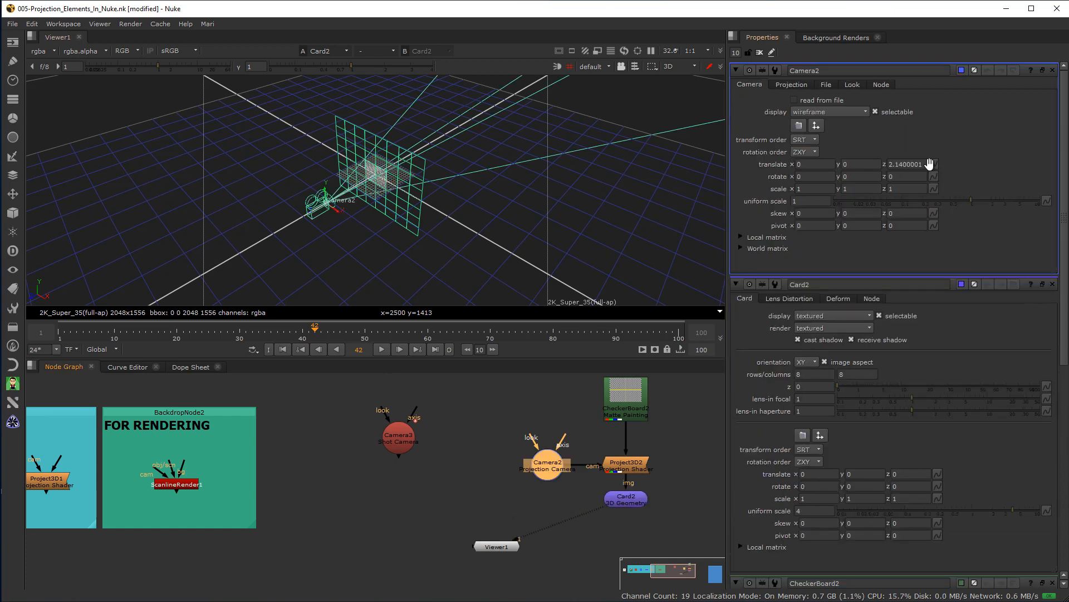
{"action": "left_click_drag", "start_coordinate": [925, 166], "coordinate": [865, 167]}
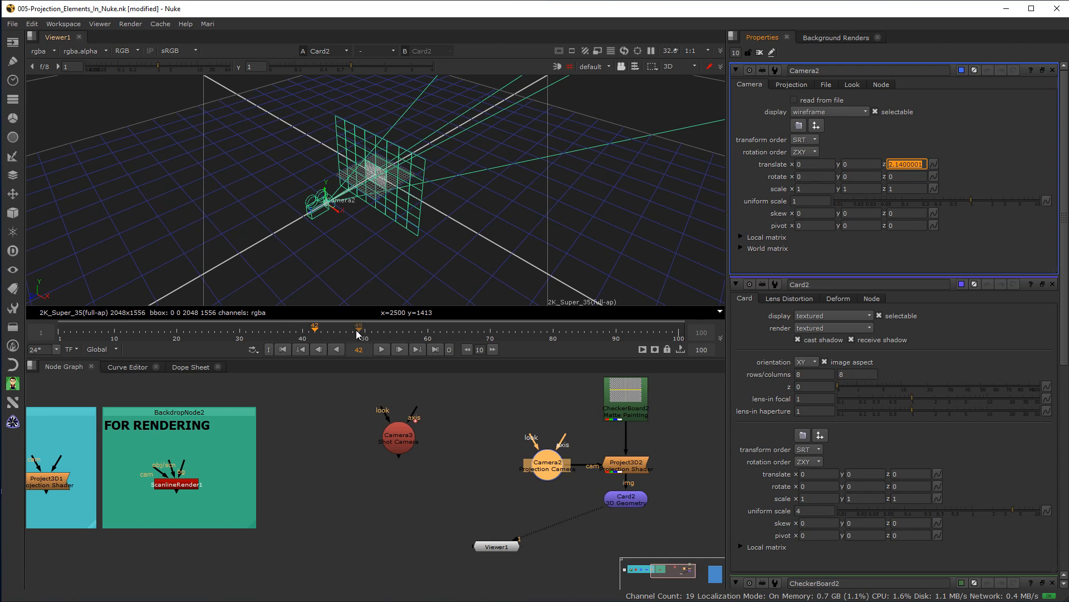
{"action": "left_click_drag", "start_coordinate": [320, 333], "coordinate": [298, 361]}
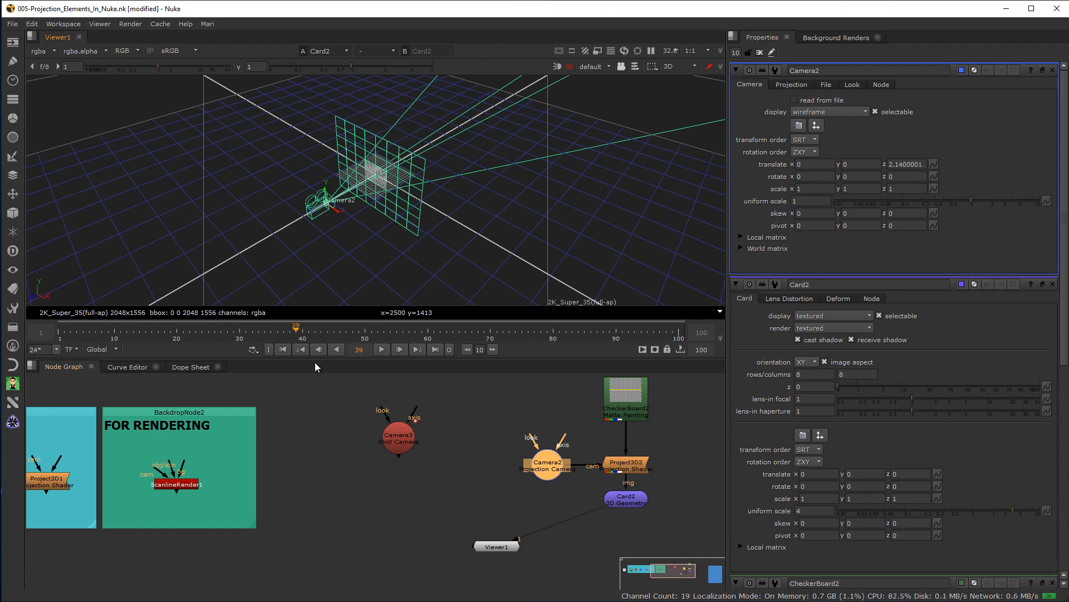
{"action": "left_click", "coordinate": [330, 400]}
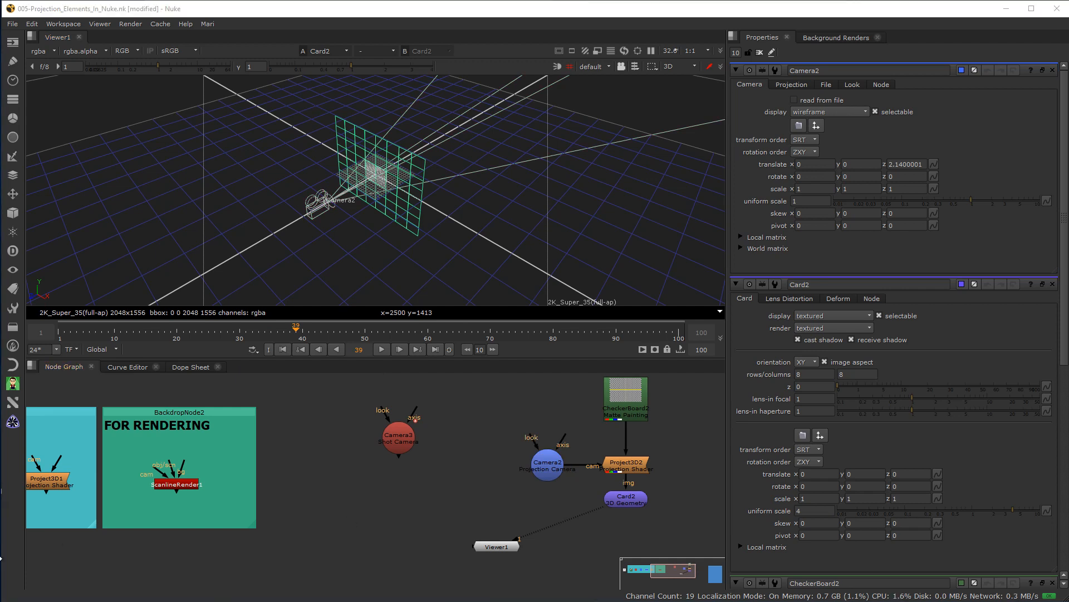
Duplicate the ScanlineRender1 node from the FOR RENDERING backdrop and place the copy below Card2.
{"action": "left_click", "coordinate": [184, 488]}
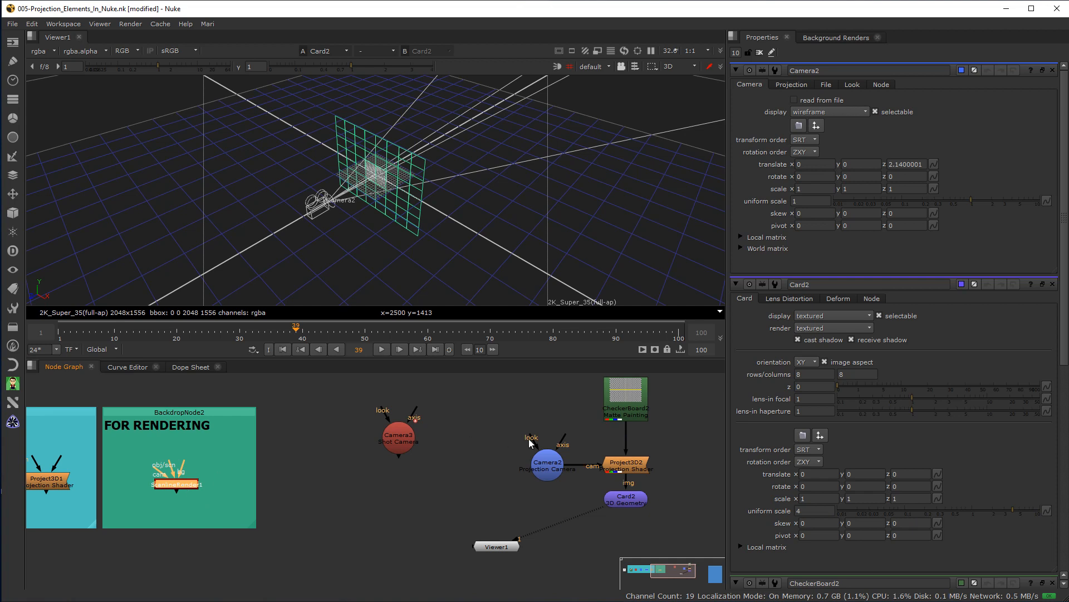
{"action": "key", "text": "ctrl+v"}
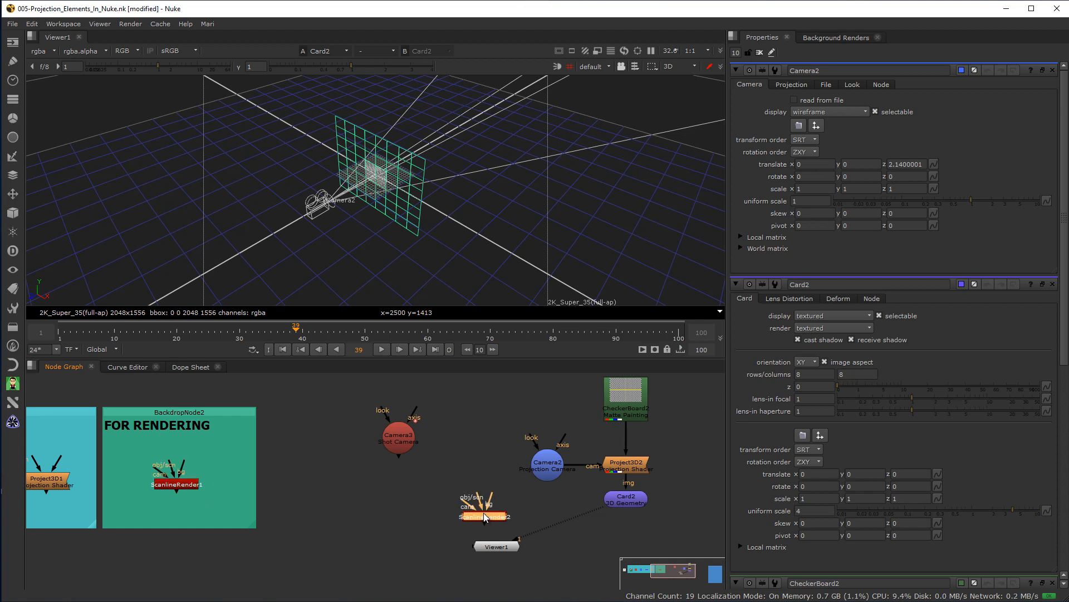
{"action": "left_click_drag", "start_coordinate": [485, 518], "coordinate": [631, 548]}
{"action": "scroll", "coordinate": [567, 567], "scroll_direction": "up", "scroll_amount": 1}
{"action": "middle_click_drag", "start_coordinate": [567, 568], "coordinate": [443, 557]}
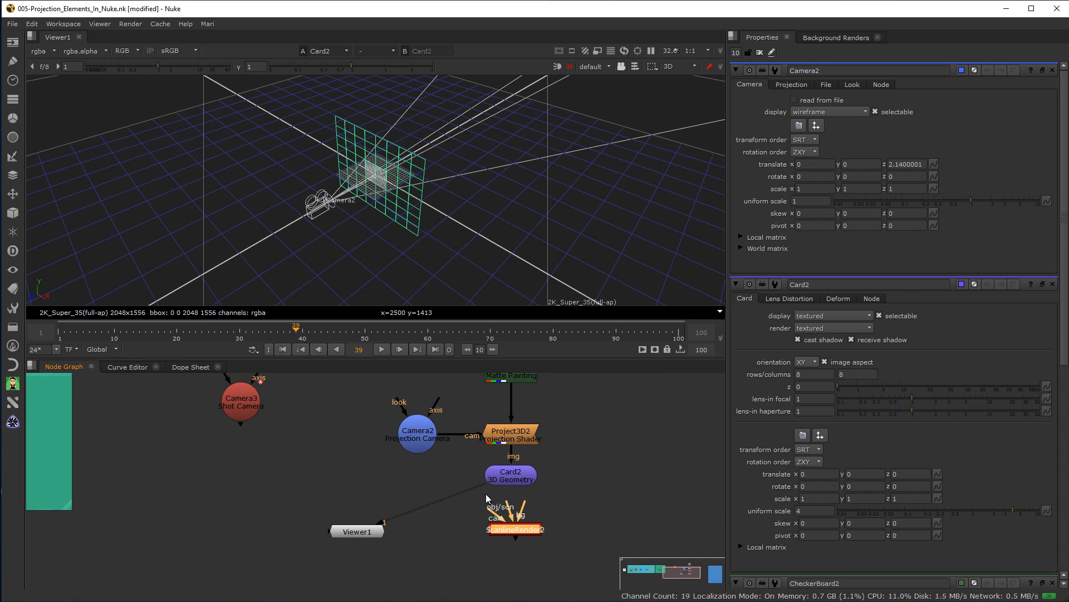
Connect ScanlineRender2's obj/scn input to Card2 and its cam input to the Camera3 shot camera, and move the disconnected Viewer1 below it.
{"action": "left_click_drag", "start_coordinate": [509, 505], "coordinate": [513, 479]}
{"action": "left_click_drag", "start_coordinate": [522, 534], "coordinate": [397, 479]}
{"action": "left_click_drag", "start_coordinate": [486, 506], "coordinate": [508, 577]}
{"action": "left_click", "coordinate": [515, 520]}
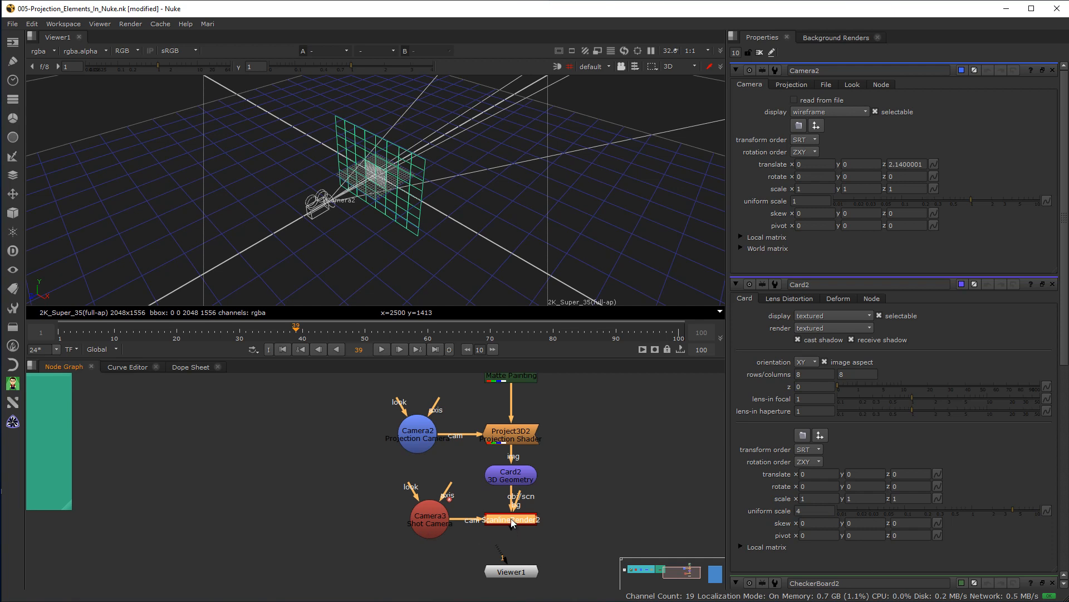
Review the Camera3 shot camera's animation at frame 31 and its projection settings, and align its node under Camera2.
{"action": "left_click", "coordinate": [426, 522]}
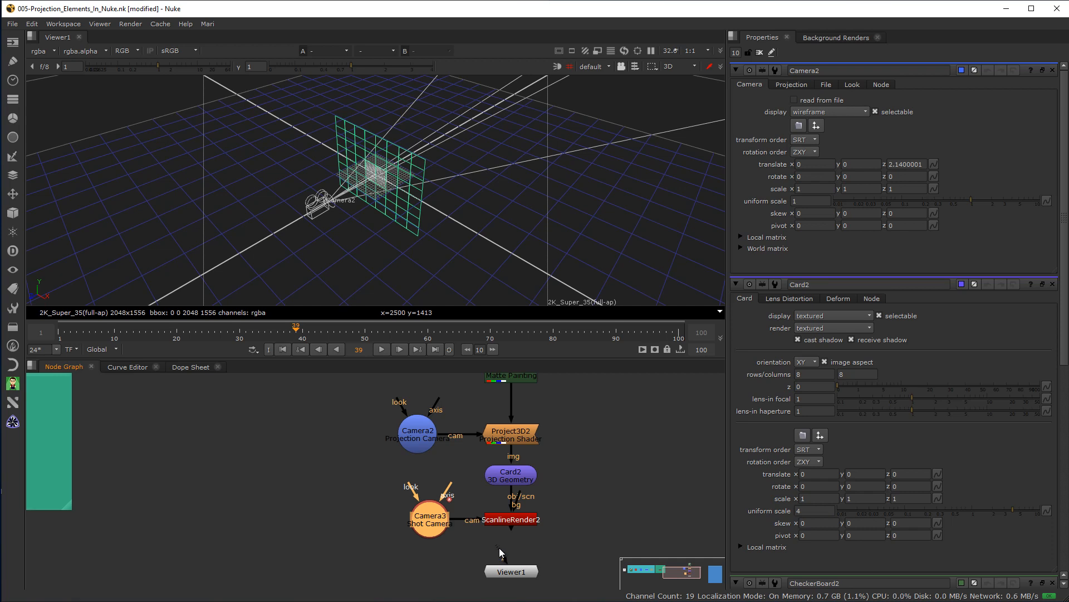
{"action": "double_click", "coordinate": [435, 520]}
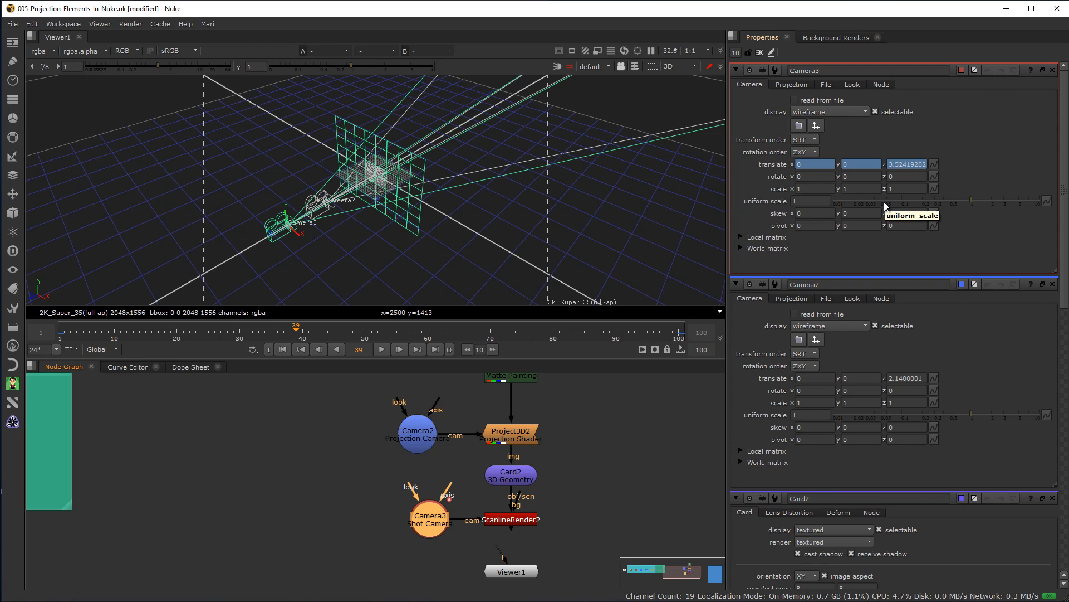
{"action": "mouse_move", "coordinate": [293, 331]}
{"action": "left_mouse_down"}
{"action": "mouse_move", "coordinate": [210, 331]}
{"action": "mouse_move", "coordinate": [292, 333]}
{"action": "left_mouse_up"}
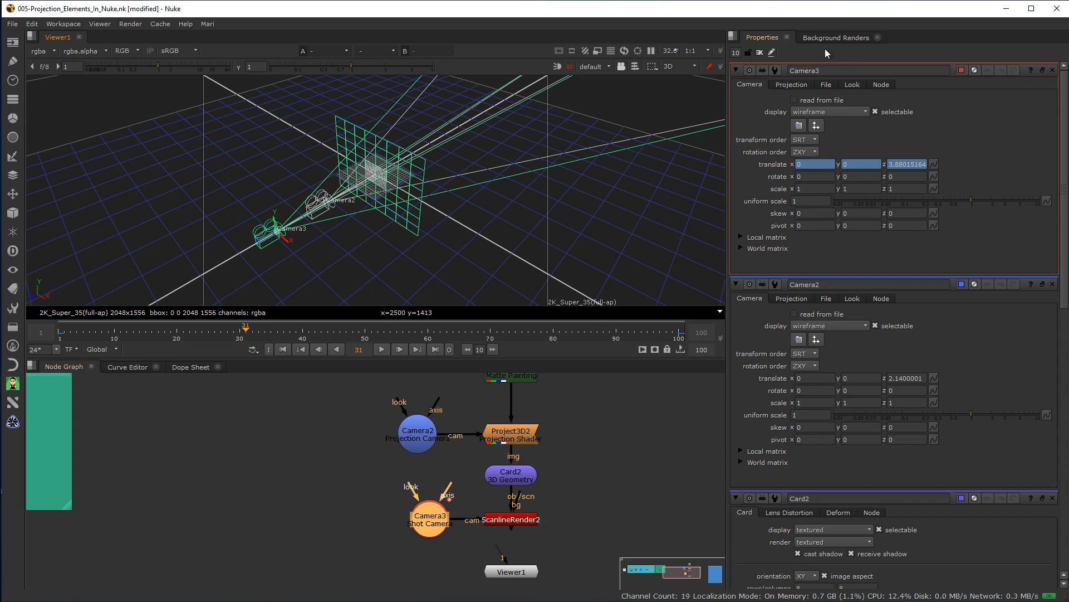
{"action": "left_click", "coordinate": [792, 84]}
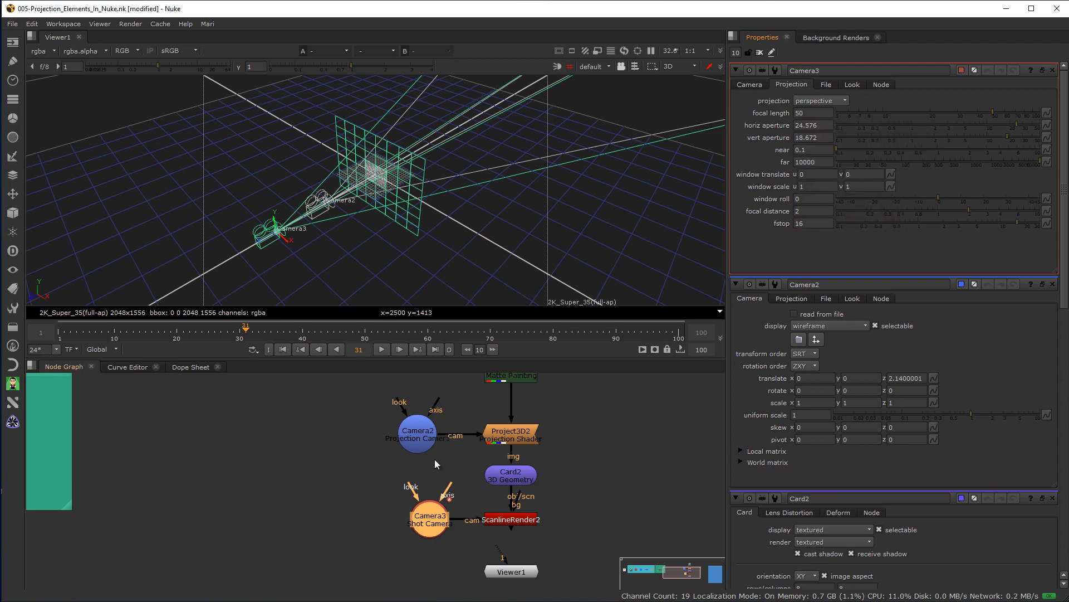
{"action": "left_click_drag", "start_coordinate": [430, 528], "coordinate": [420, 526]}
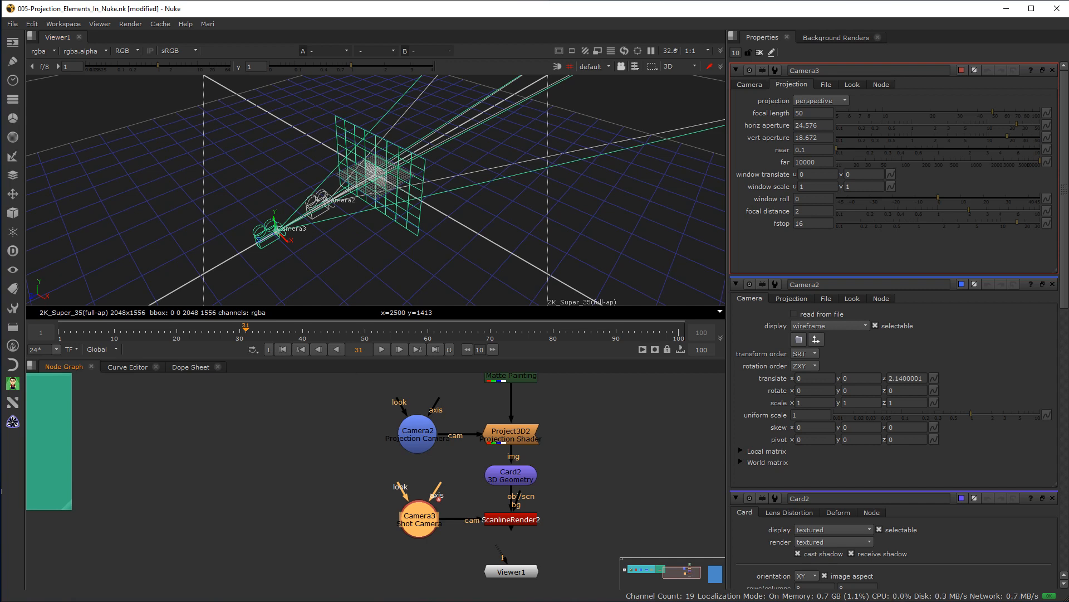
Connect Viewer1 to ScanlineRender2 and switch the viewer from 3D to 2D.
{"action": "left_click_drag", "start_coordinate": [512, 524], "coordinate": [513, 564]}
{"action": "left_click", "coordinate": [680, 66]}
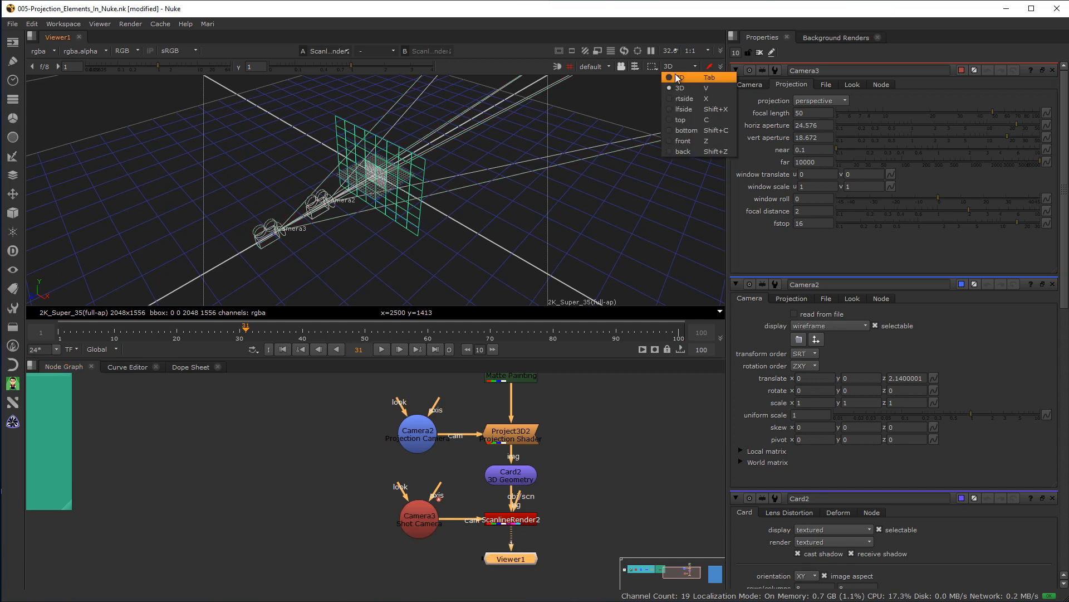
{"action": "left_click", "coordinate": [683, 78]}
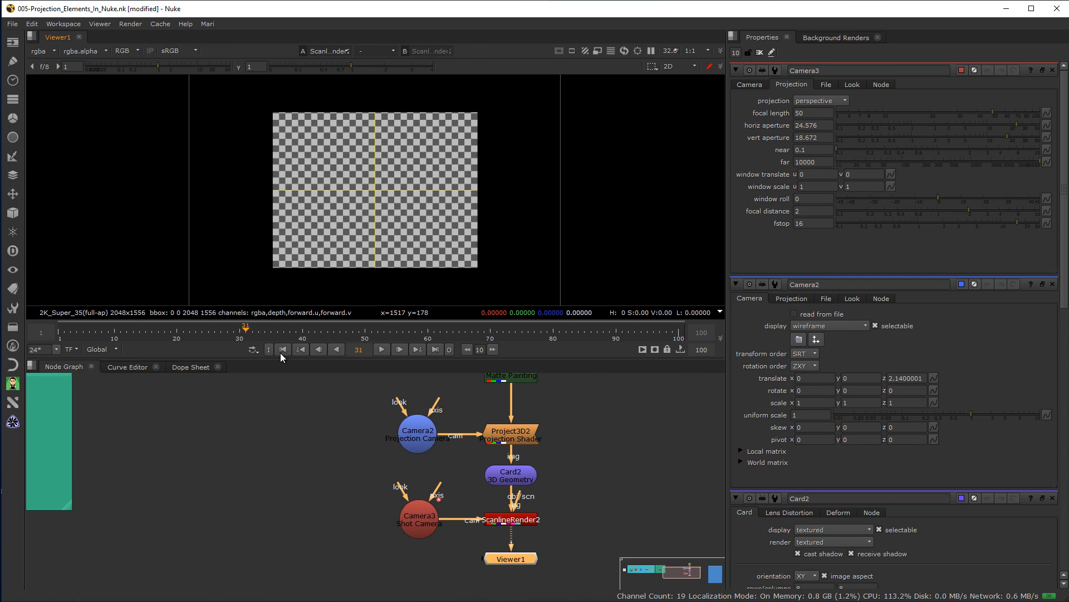
Play back the rendered checkerboard projection, stop it, and scrub the timeline back to the start.
{"action": "left_click", "coordinate": [382, 349]}
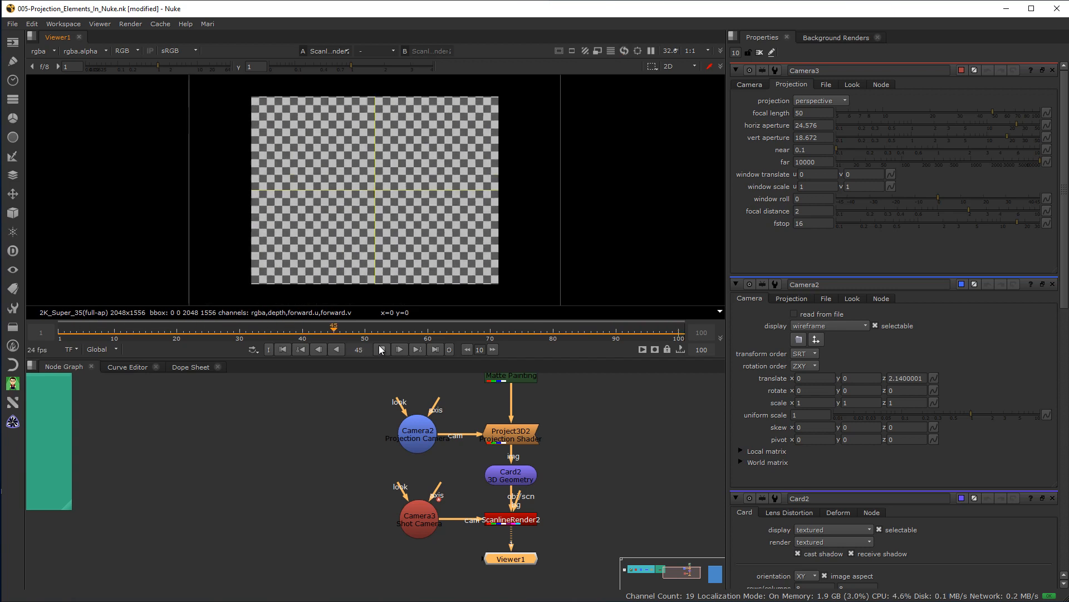
{"action": "left_click", "coordinate": [381, 349]}
{"action": "left_click_drag", "start_coordinate": [83, 332], "coordinate": [22, 402]}
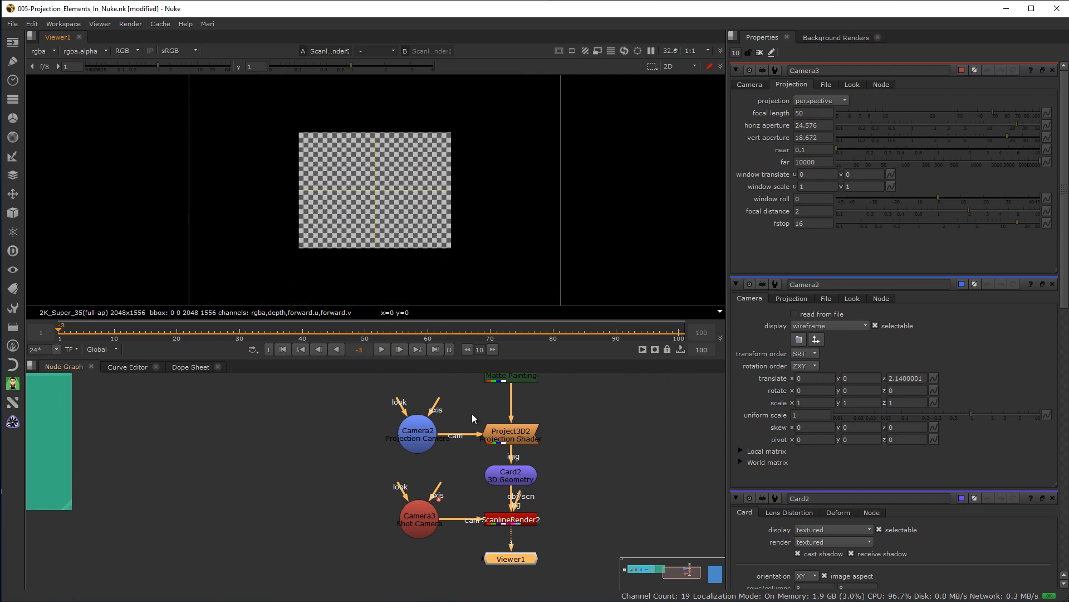
Switch the viewer back to 3D and keep only the Camera3 shot camera's properties open.
{"action": "left_click", "coordinate": [677, 65]}
{"action": "left_click", "coordinate": [682, 88]}
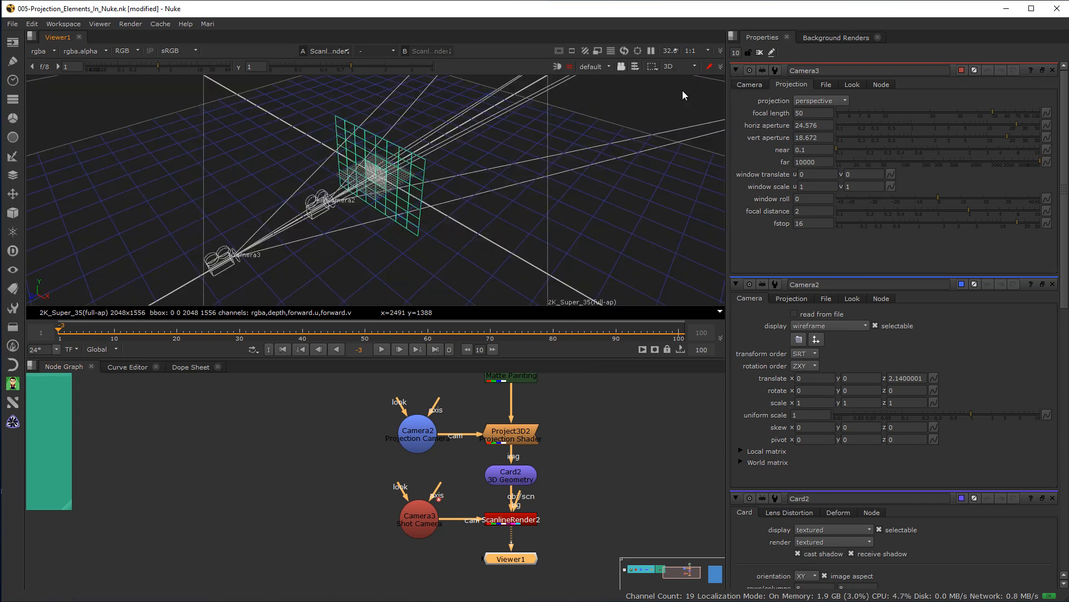
{"action": "left_click_drag", "start_coordinate": [61, 333], "coordinate": [101, 333]}
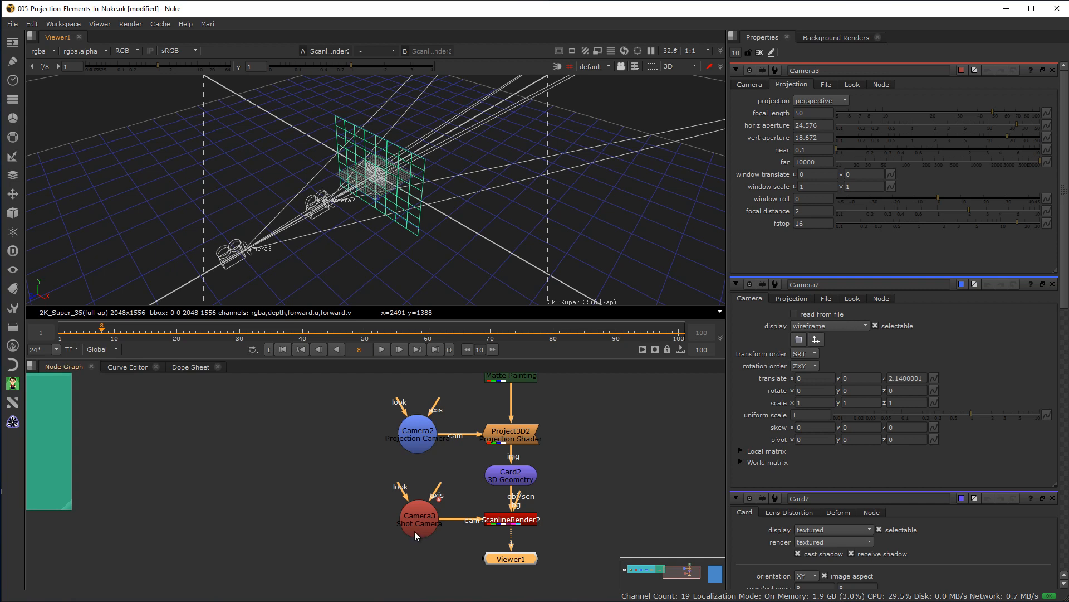
{"action": "left_click", "coordinate": [431, 523]}
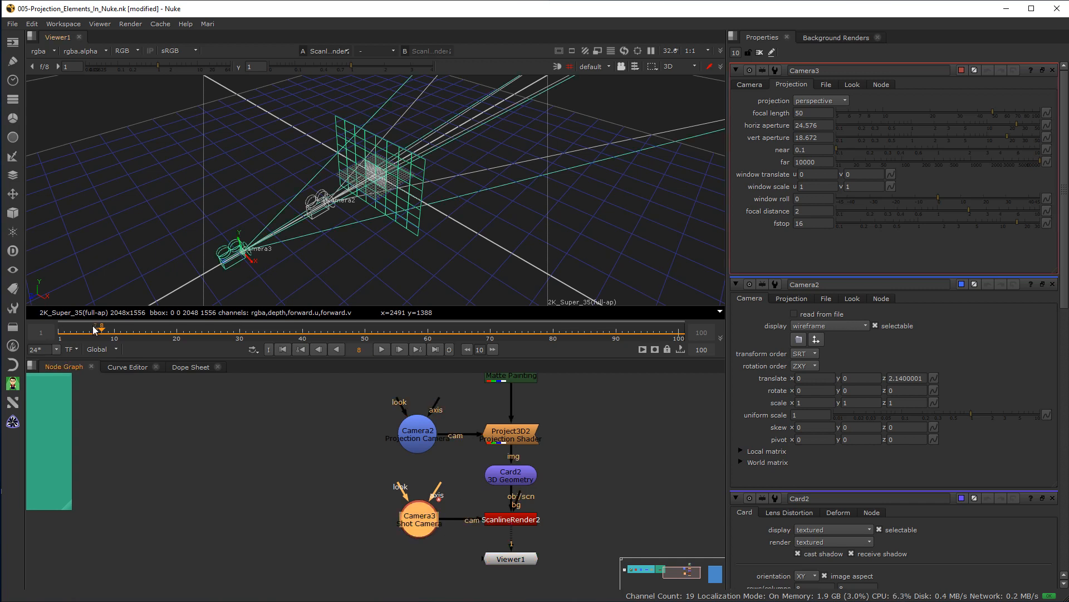
{"action": "left_click", "coordinate": [264, 434]}
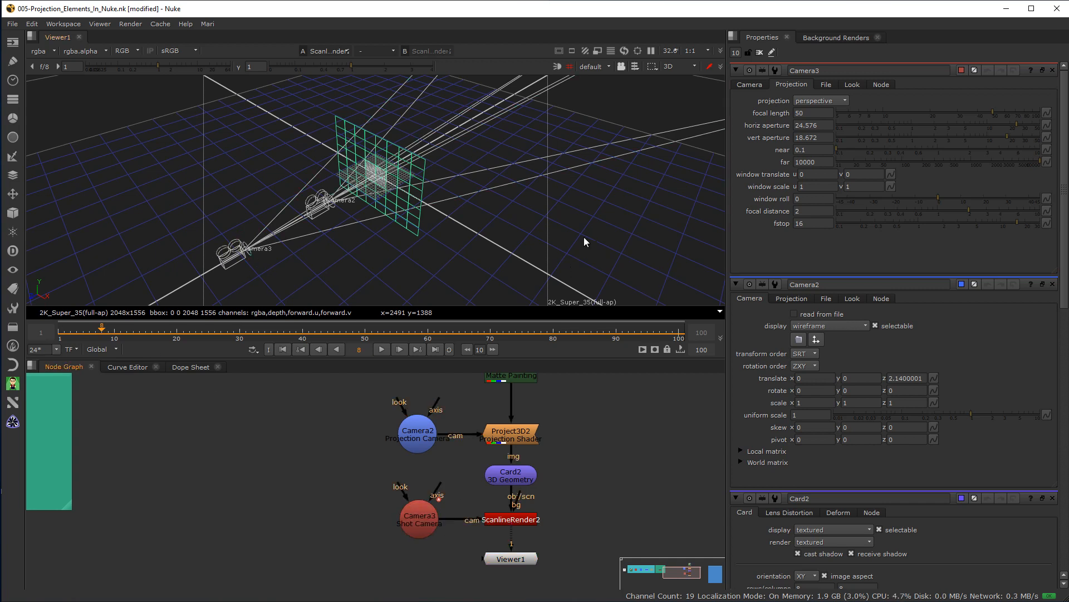
{"action": "left_click", "coordinate": [760, 53]}
{"action": "double_click", "coordinate": [418, 524]}
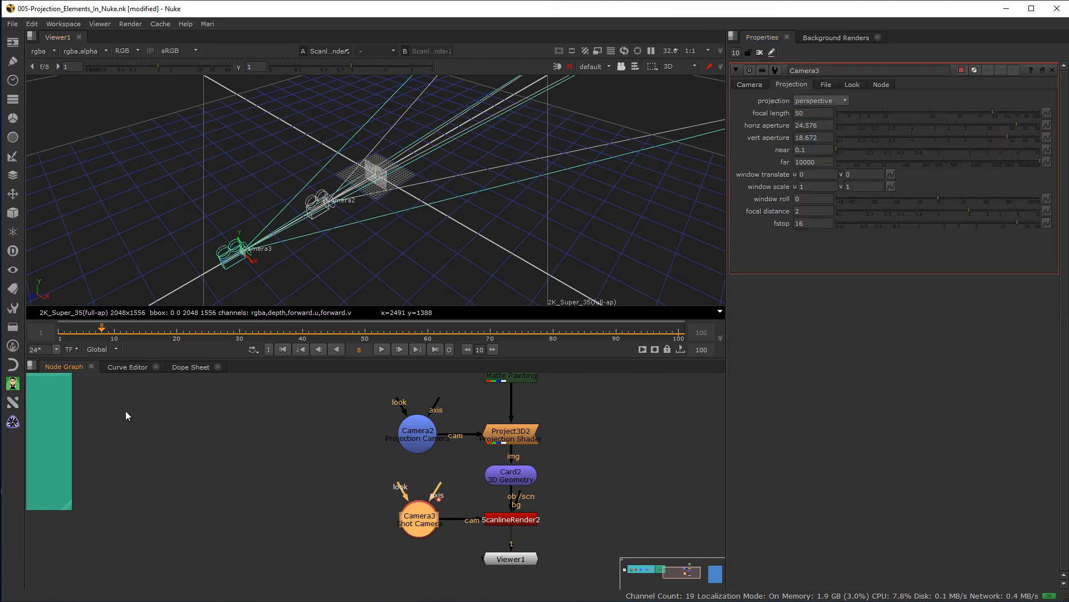
Scrub between the timeline start and frame 70 to compare Camera3's position with Camera2, and show Camera3's transform values.
{"action": "left_click_drag", "start_coordinate": [100, 332], "coordinate": [56, 360]}
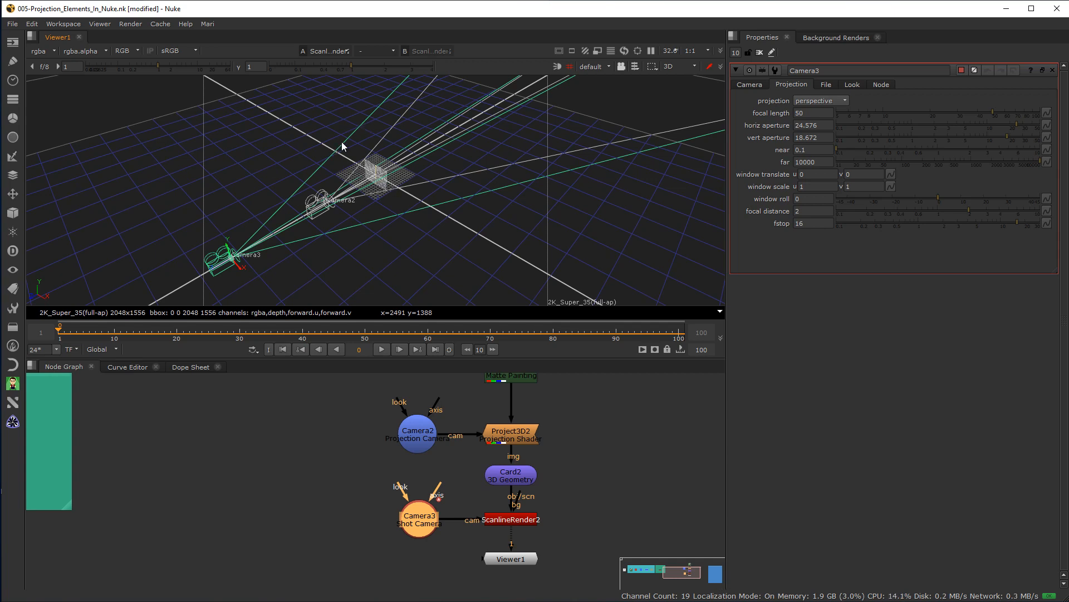
{"action": "left_click_drag", "start_coordinate": [62, 330], "coordinate": [493, 317]}
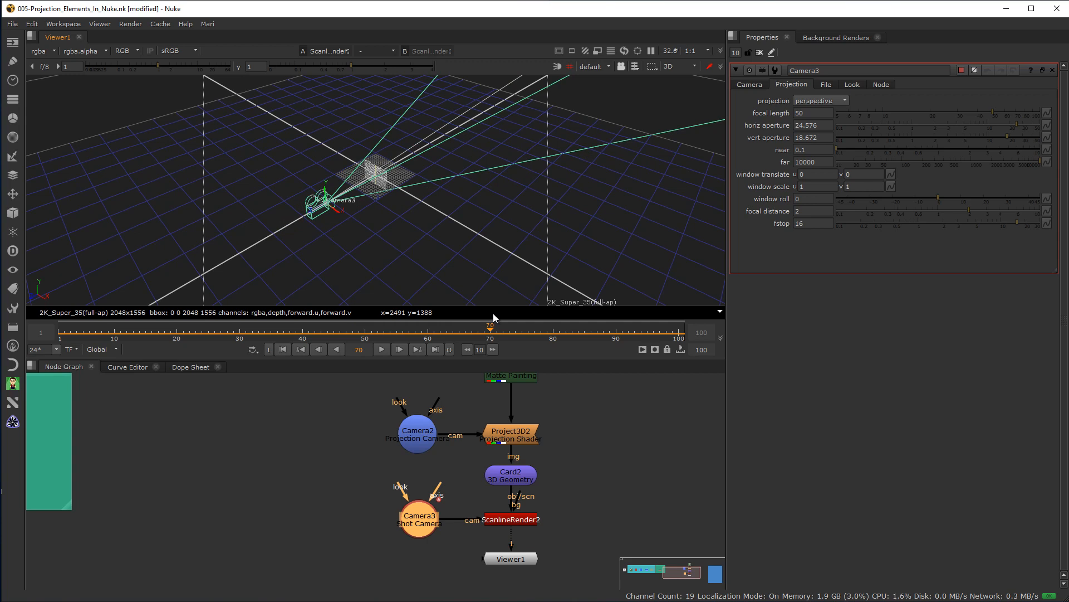
{"action": "left_click_drag", "start_coordinate": [493, 313], "coordinate": [397, 334]}
{"action": "left_click_drag", "start_coordinate": [437, 373], "coordinate": [492, 357]}
{"action": "left_click", "coordinate": [750, 85]}
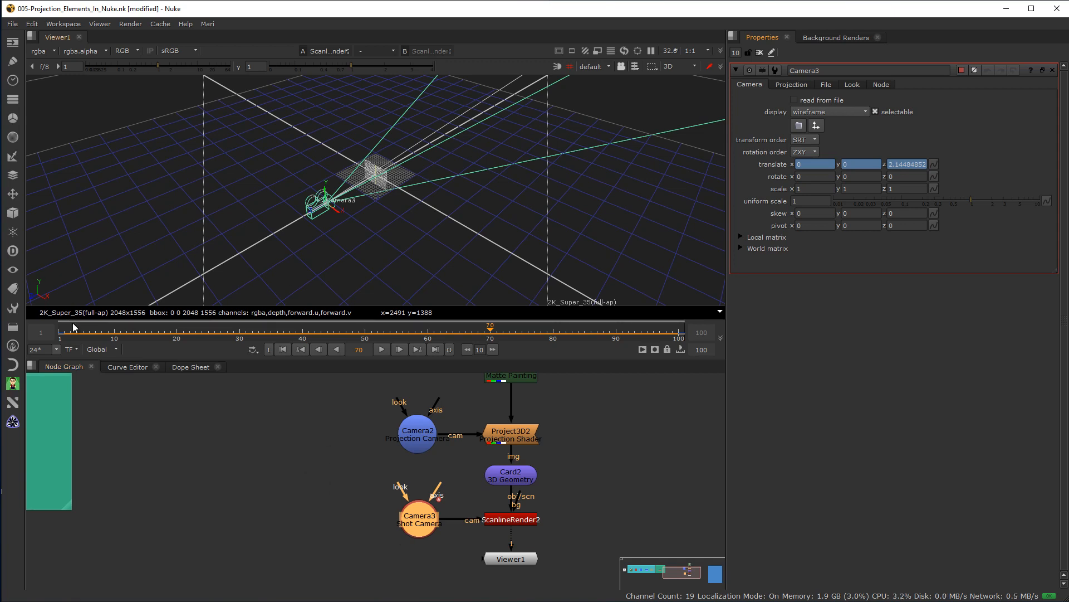
{"action": "left_click_drag", "start_coordinate": [65, 331], "coordinate": [9, 365]}
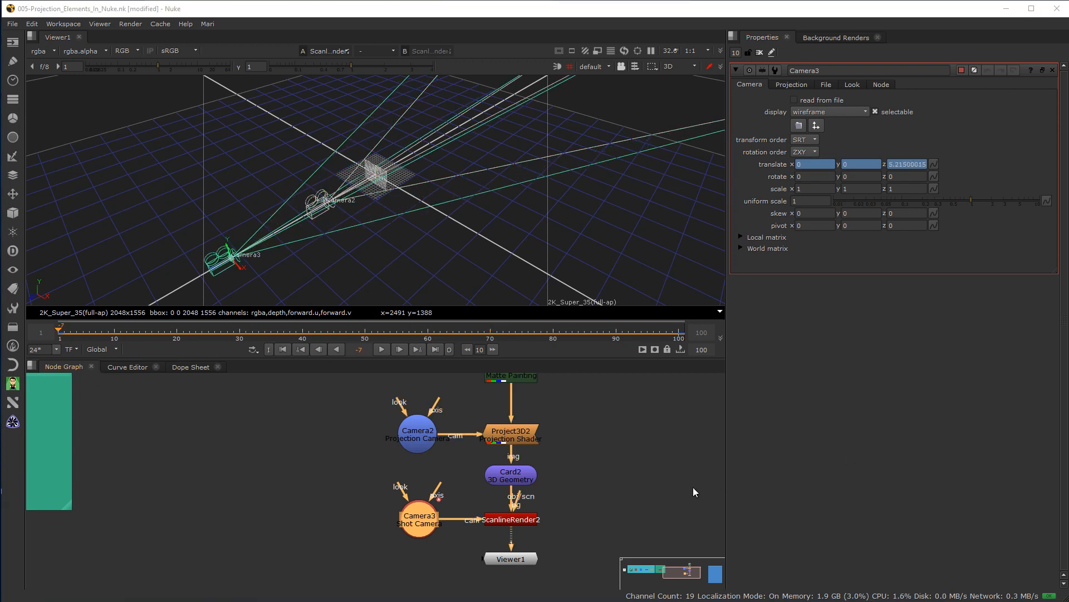
Open the project settings and show the available full size formats, leaving 2K_Super_35(full-ap) selected.
{"action": "left_click_drag", "start_coordinate": [520, 499], "coordinate": [610, 469]}
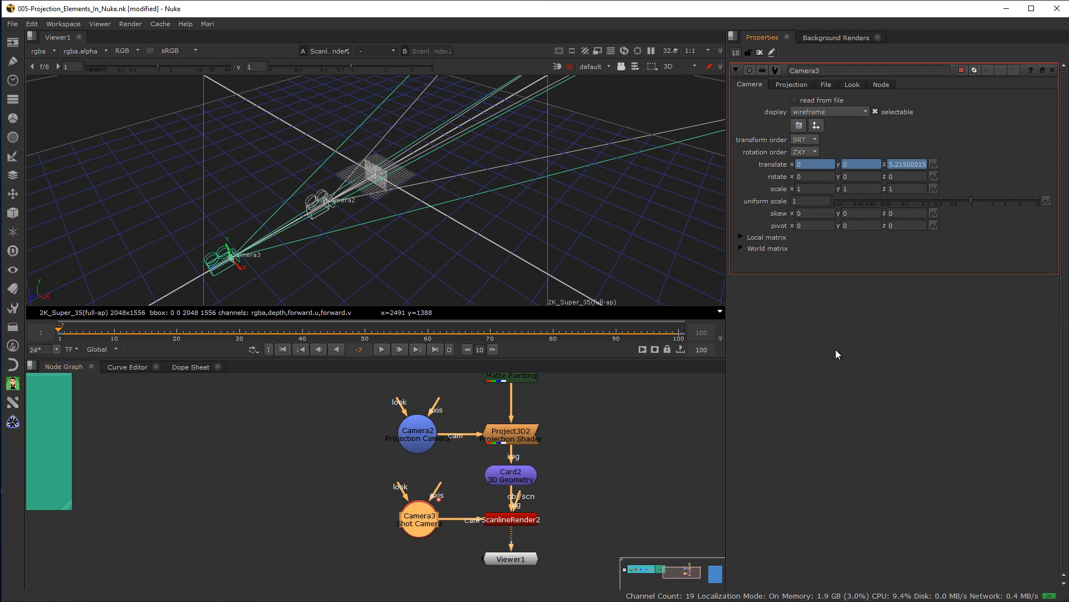
{"action": "key", "text": "s"}
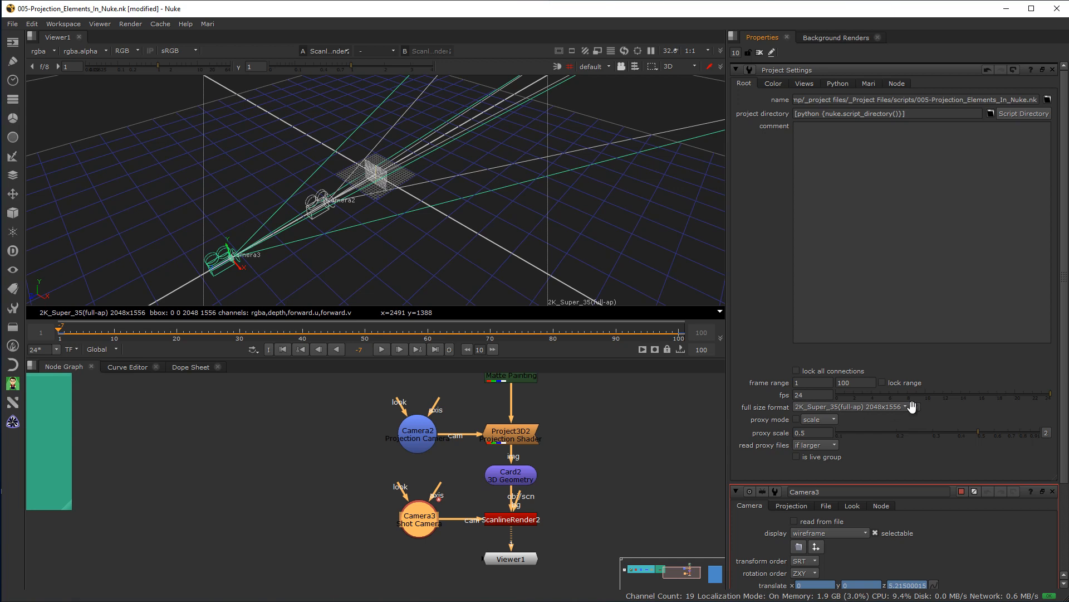
{"action": "left_click", "coordinate": [849, 410]}
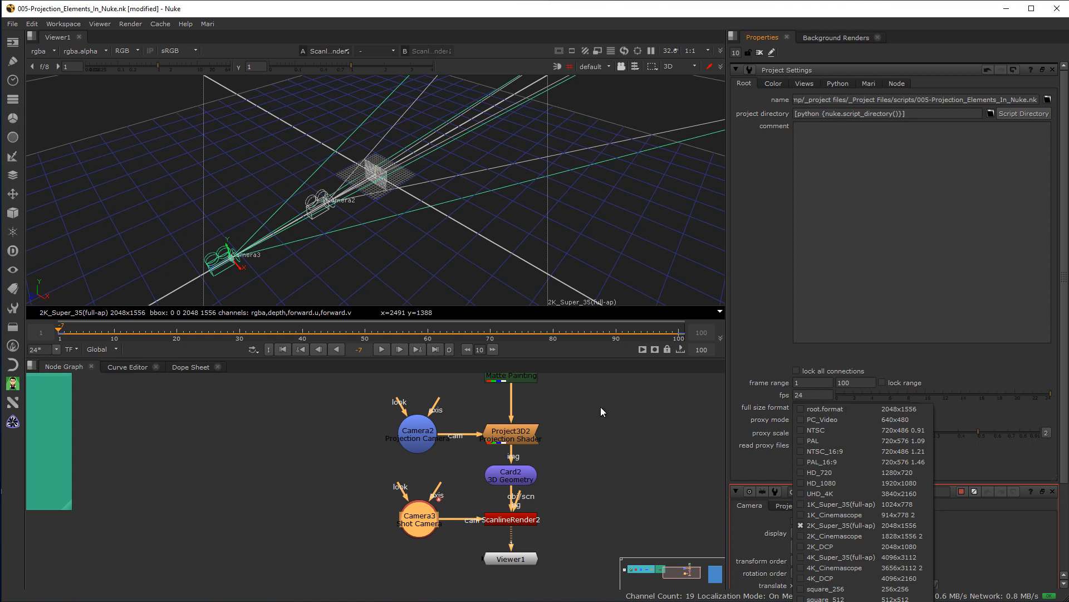
{"action": "left_click", "coordinate": [518, 526]}
{"action": "left_click_drag", "start_coordinate": [524, 496], "coordinate": [626, 474]}
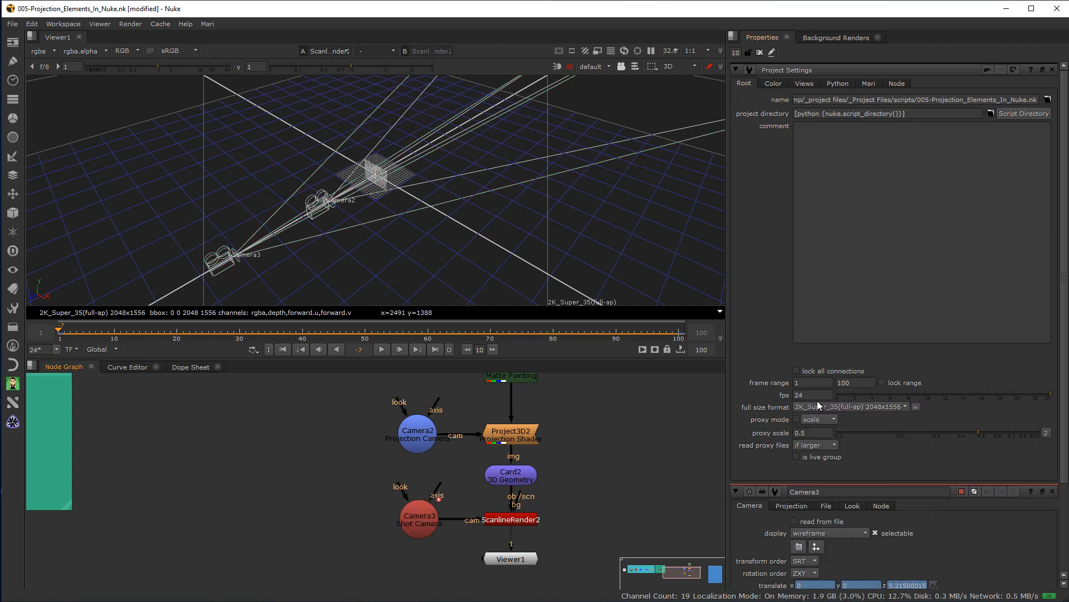
{"action": "left_click_drag", "start_coordinate": [524, 503], "coordinate": [591, 474]}
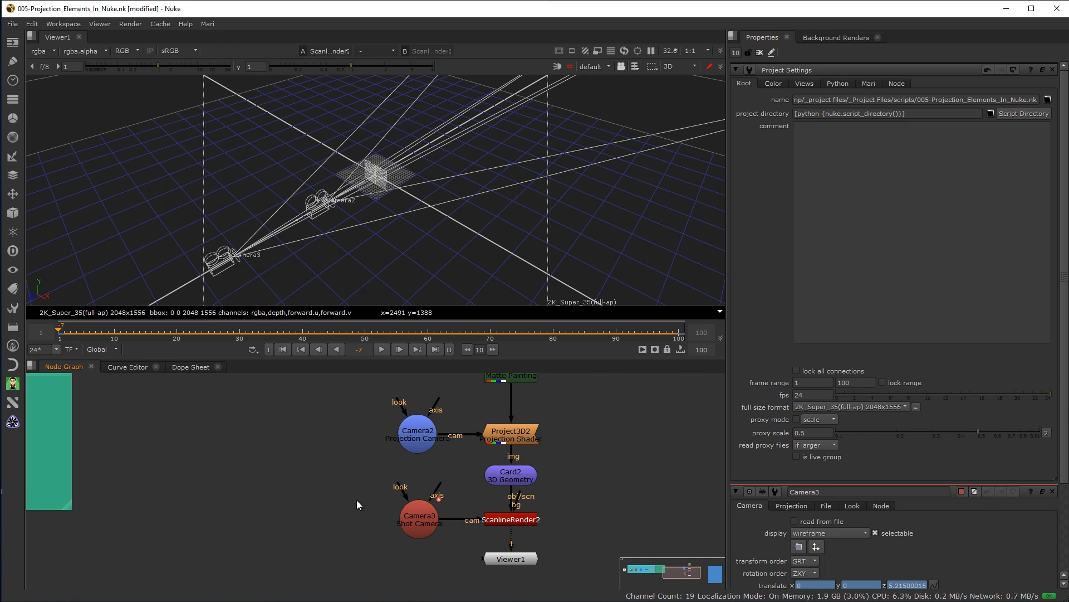
Place the Final Projection Setup backdrop beside the For Rendering backdrop and move the complete projection node tree onto it.
{"action": "scroll", "coordinate": [305, 486], "scroll_direction": "down", "scroll_amount": 3}
{"action": "scroll", "coordinate": [413, 449], "scroll_direction": "up", "scroll_amount": 3}
{"action": "scroll", "coordinate": [413, 450], "scroll_direction": "down", "scroll_amount": 4}
{"action": "left_click_drag", "start_coordinate": [641, 436], "coordinate": [325, 427]}
{"action": "left_click_drag", "start_coordinate": [528, 536], "coordinate": [362, 396]}
{"action": "left_click_drag", "start_coordinate": [423, 419], "coordinate": [316, 456]}
{"action": "left_click", "coordinate": [429, 510]}
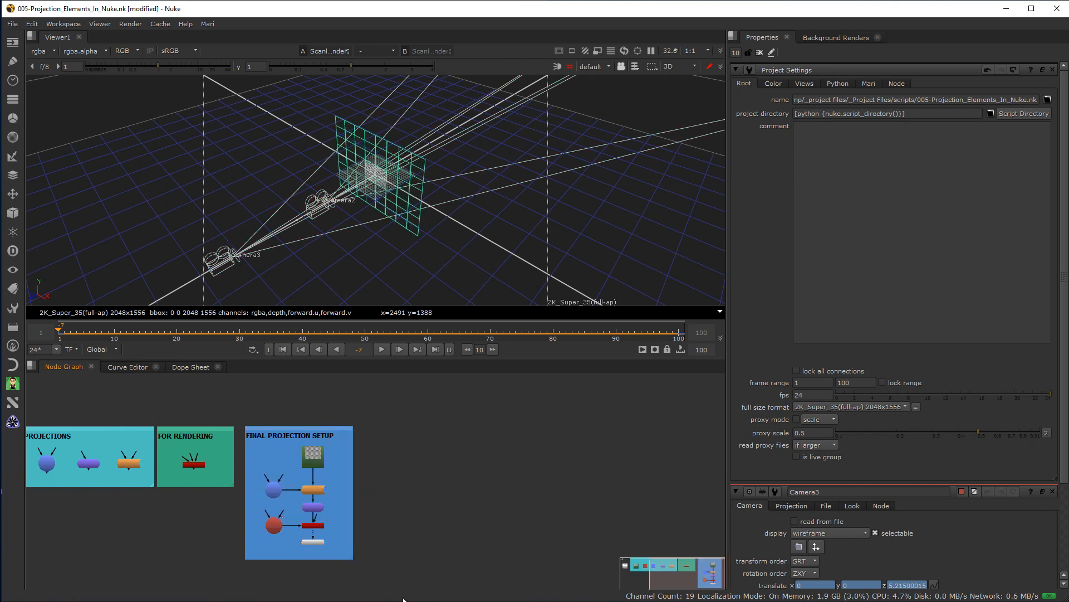
{"action": "middle_click_drag", "start_coordinate": [106, 569], "coordinate": [297, 547]}
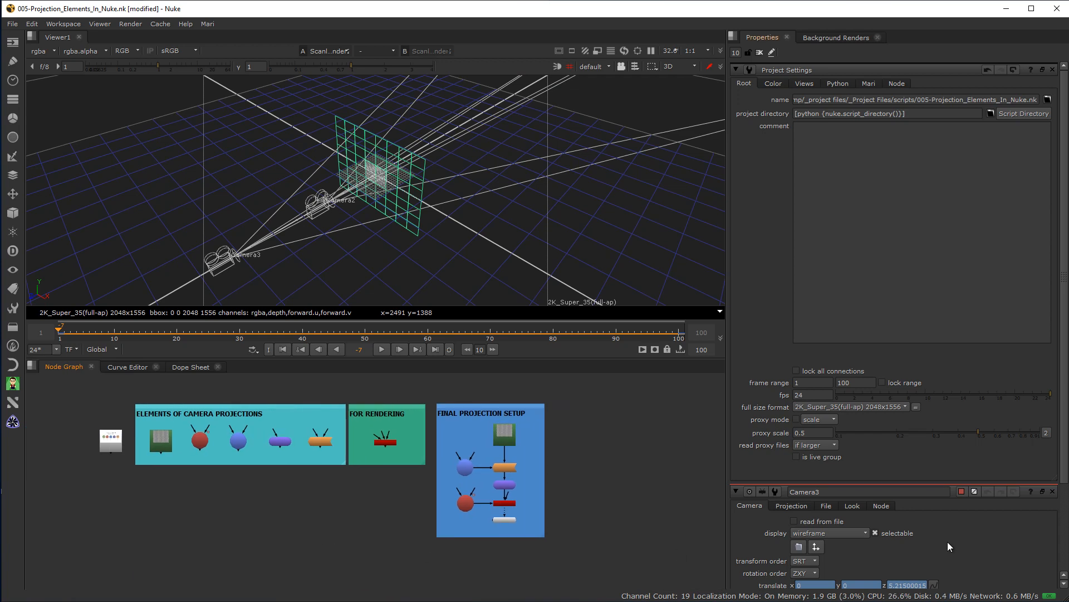